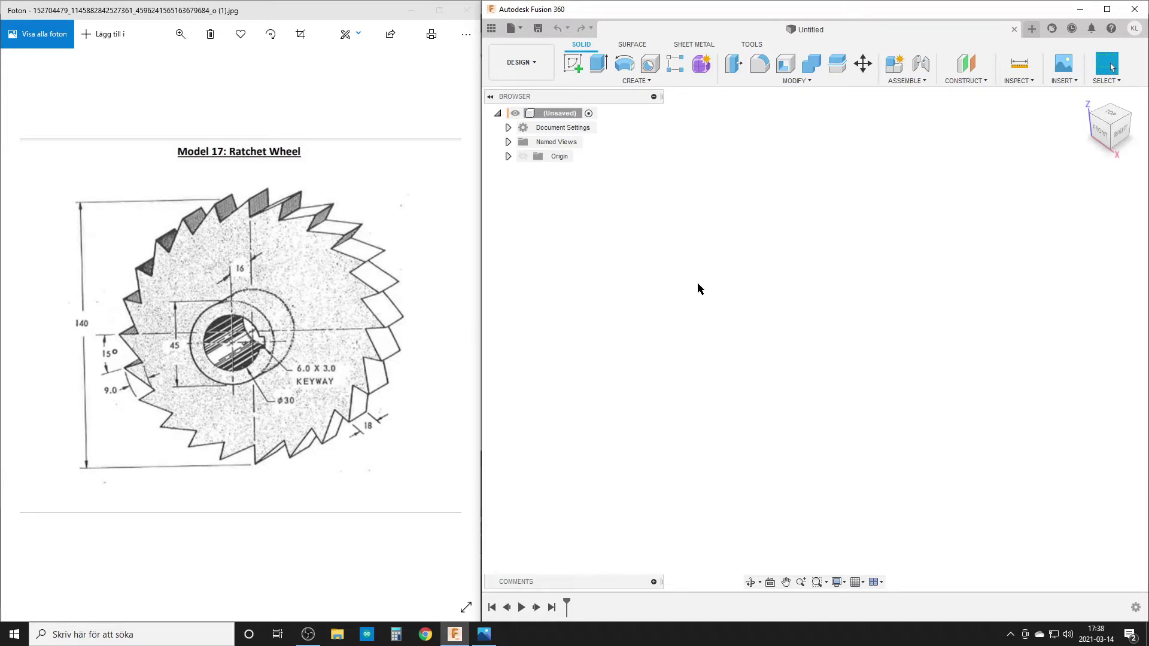
- Create a new component named Wheel under the root component
right_click(555, 114)
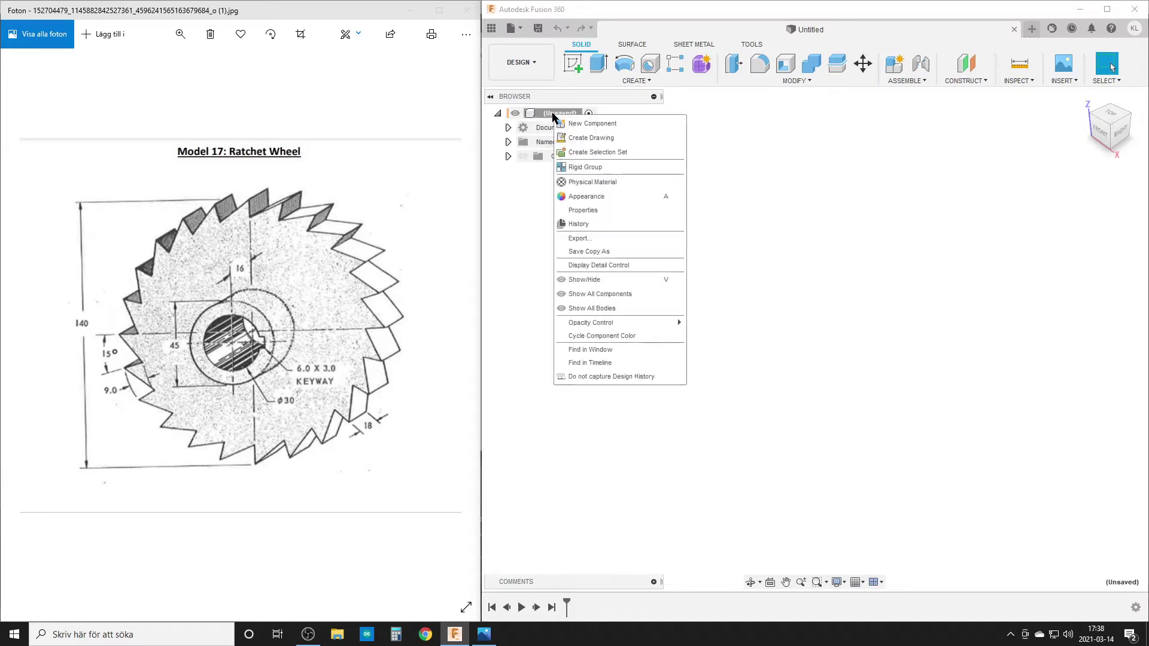
left_click(603, 123)
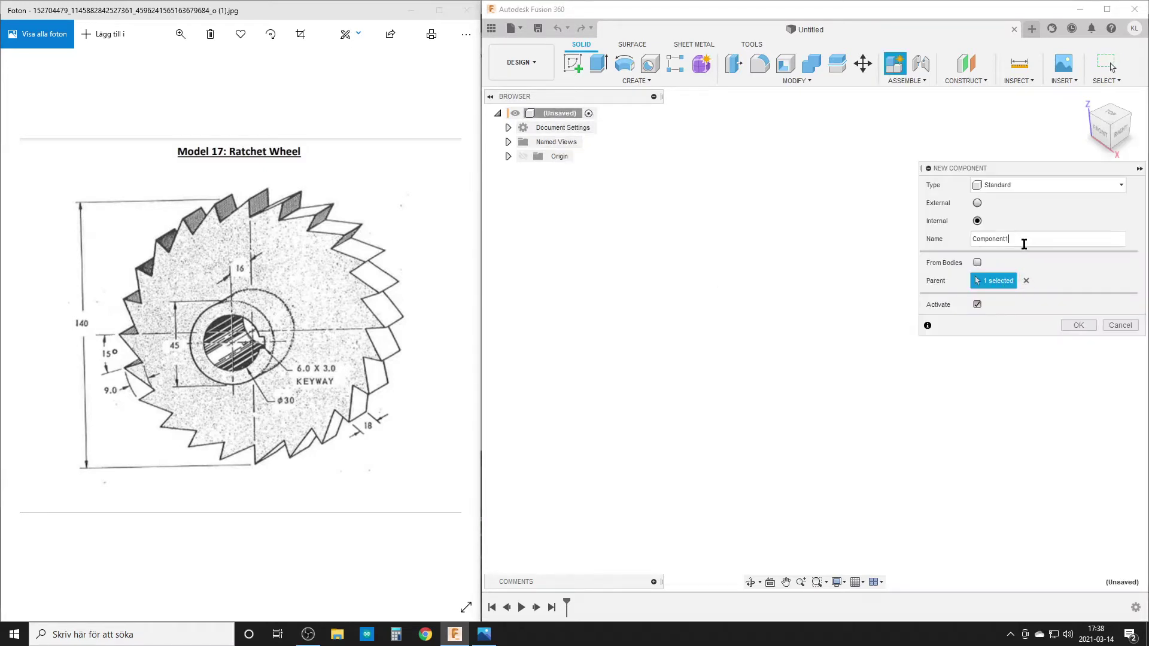
left_click_drag(1023, 243, 949, 237)
type("Wheel")
key("Return")
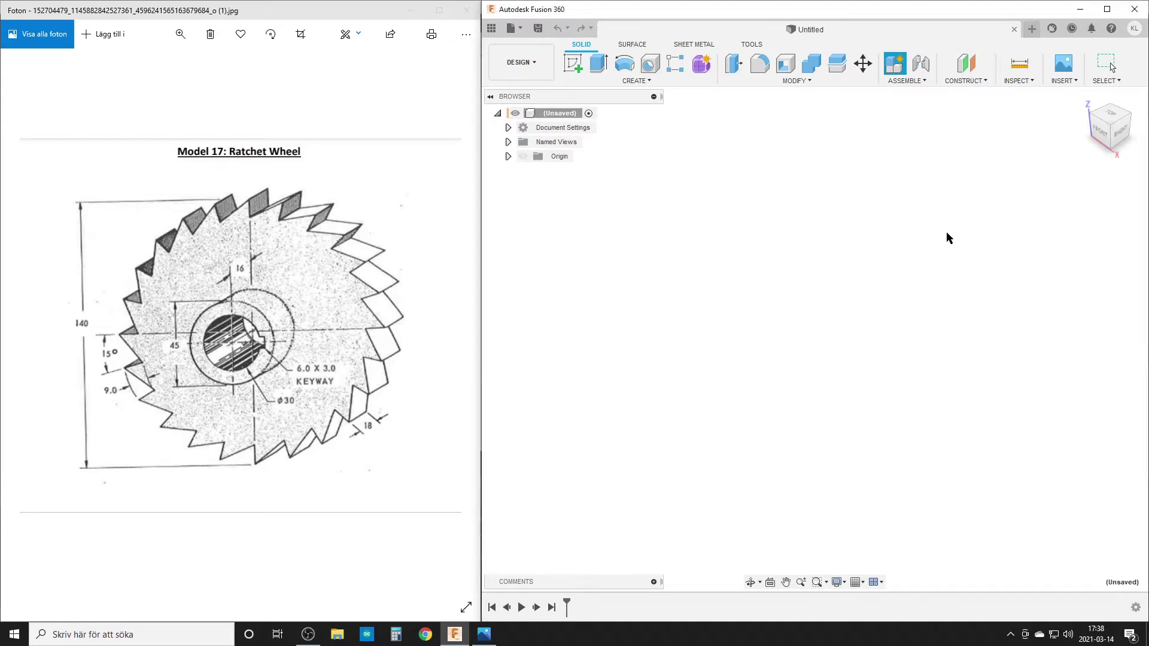
- Start a sketch on the Wheel component's horizontal XZ ground plane
left_click(508, 171)
left_click(573, 64)
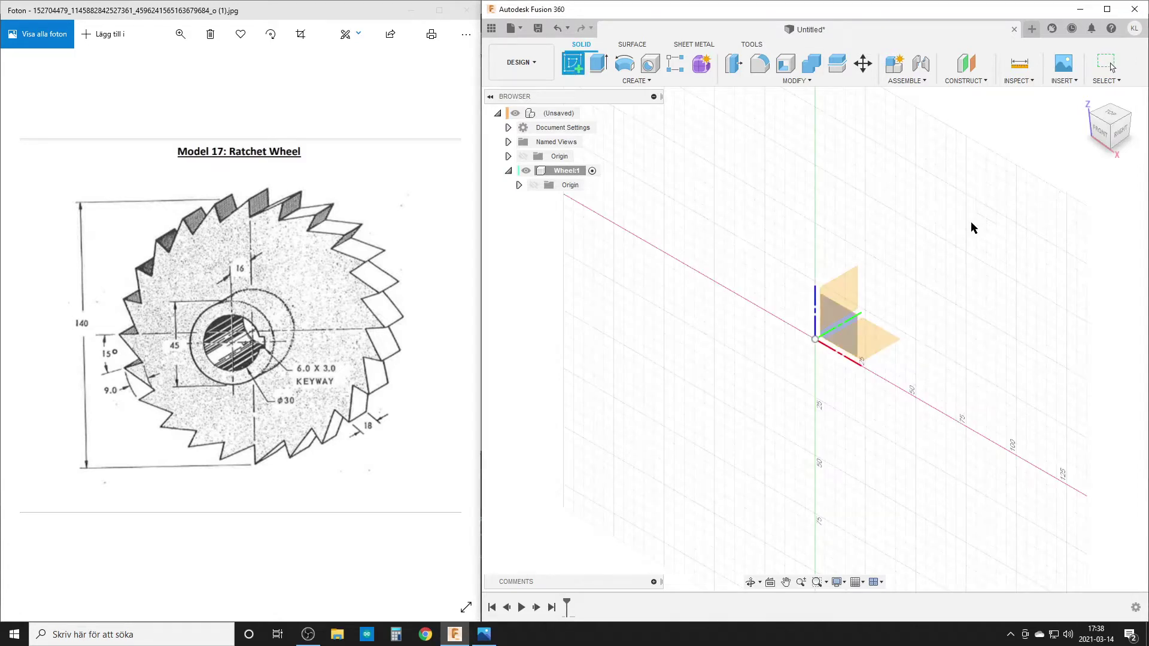
left_click(881, 346)
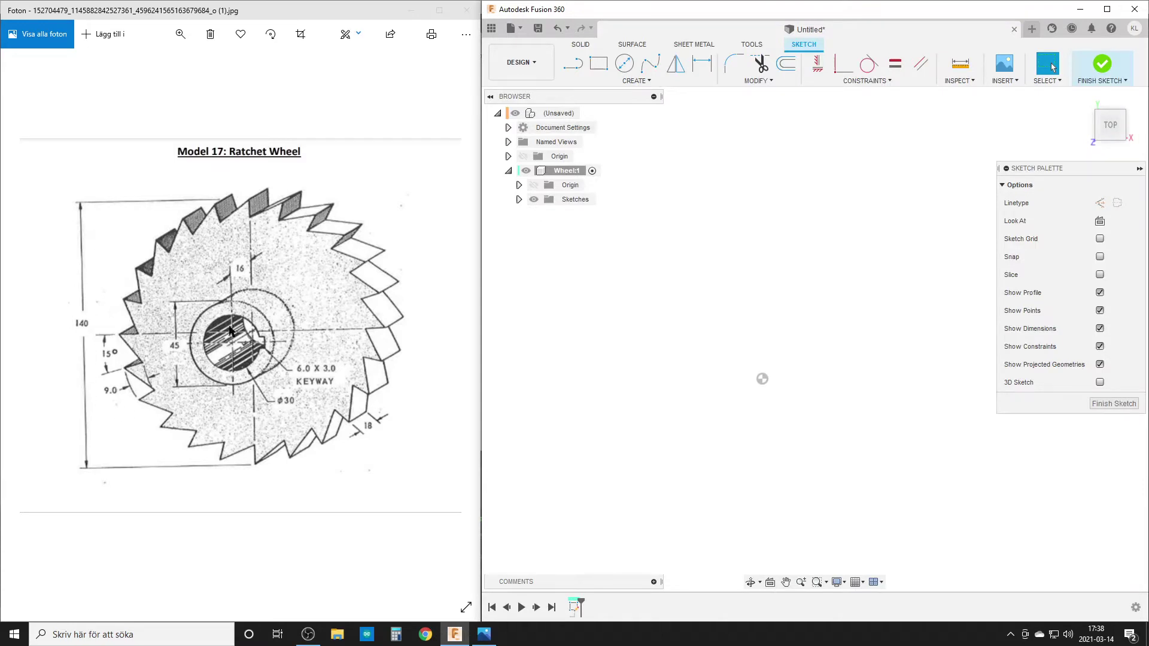
- Draw three concentric centre-diameter circles at the origin: large, middle and small
left_click(624, 64)
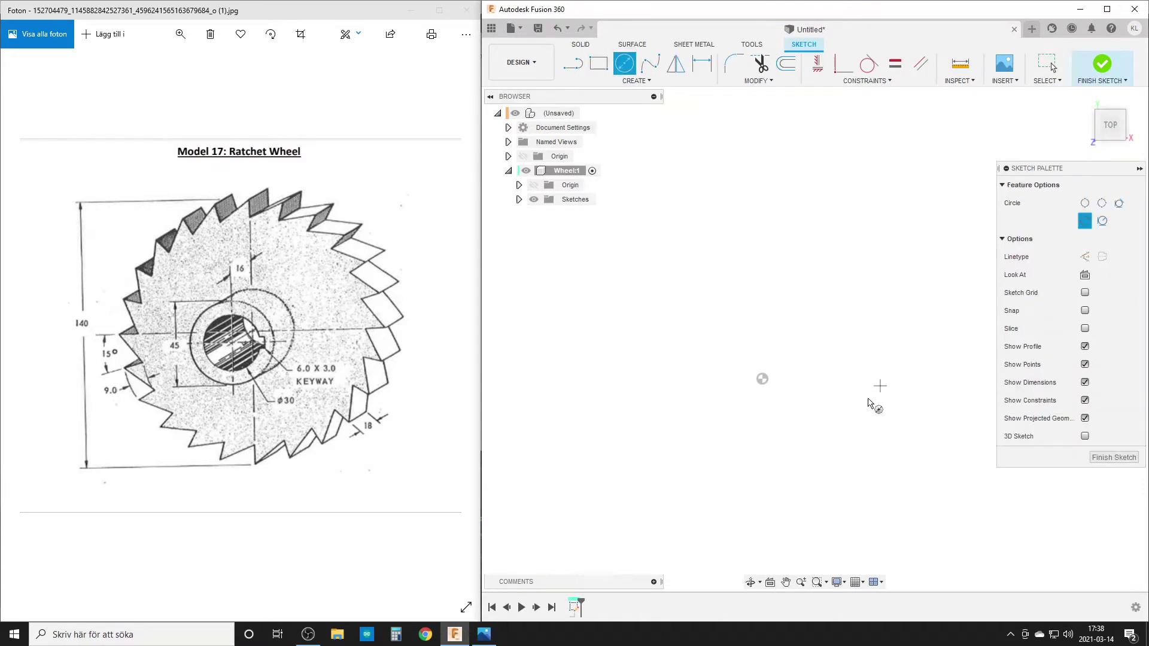
left_click(762, 381)
left_click(891, 492)
left_click(762, 379)
left_click(802, 437)
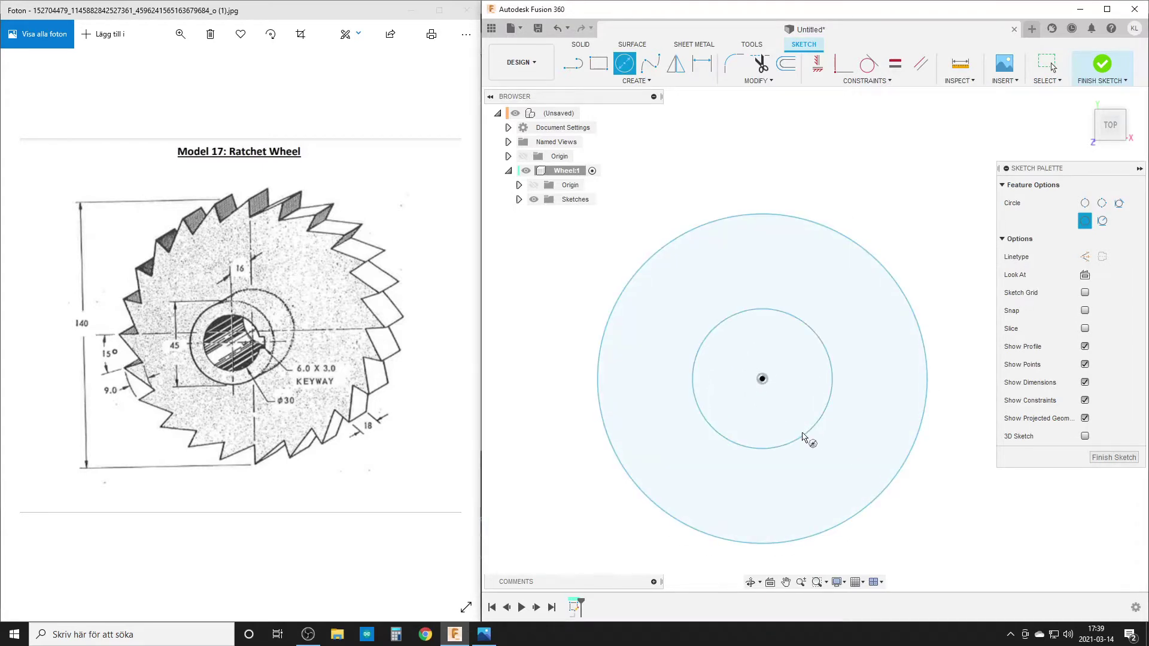
left_click(762, 380)
left_click(784, 407)
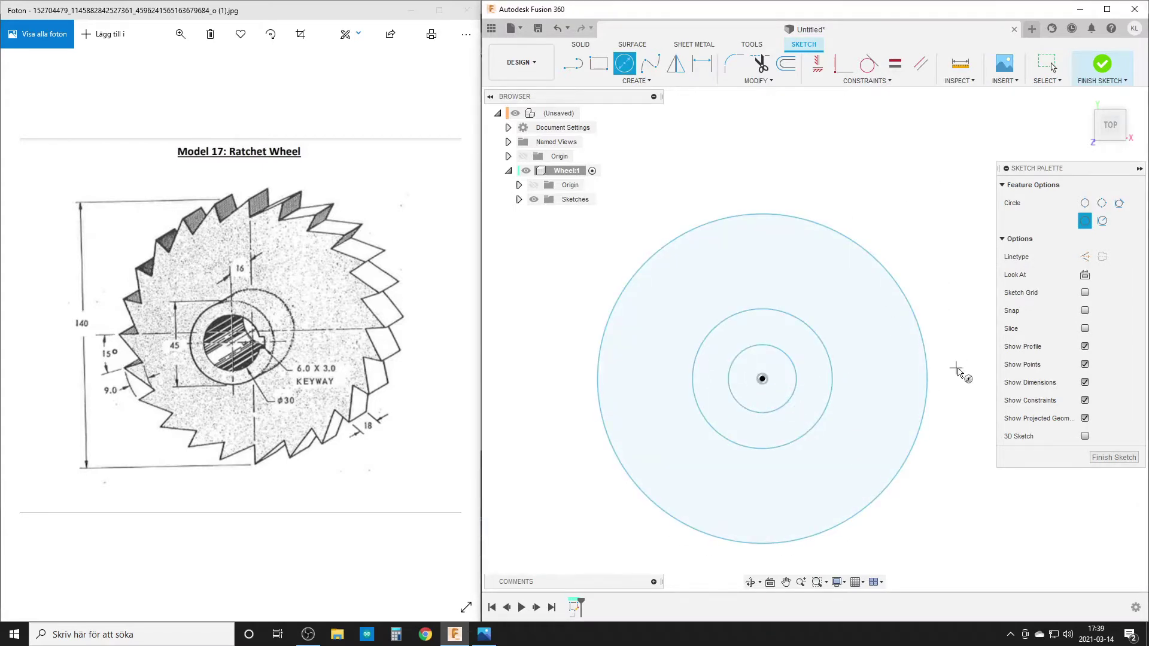
key("Escape")
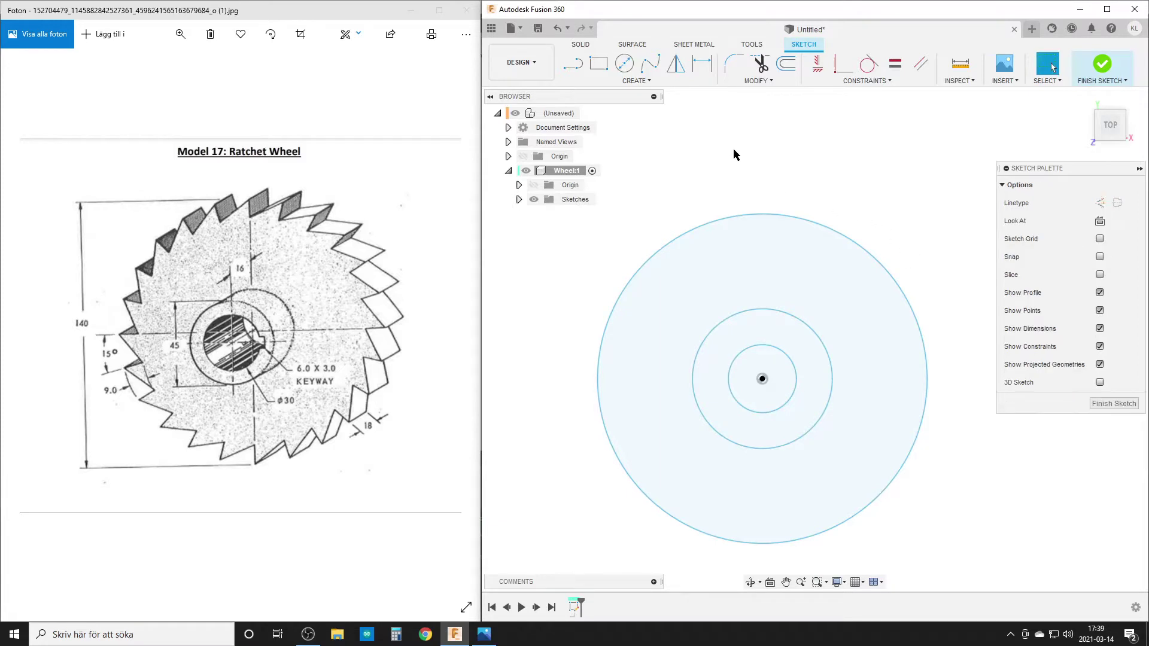
- Dimension the outer circle to a 140 mm diameter
left_click(700, 63)
scroll(907, 187, "down", 2)
middle_click_drag(908, 187, 860, 207)
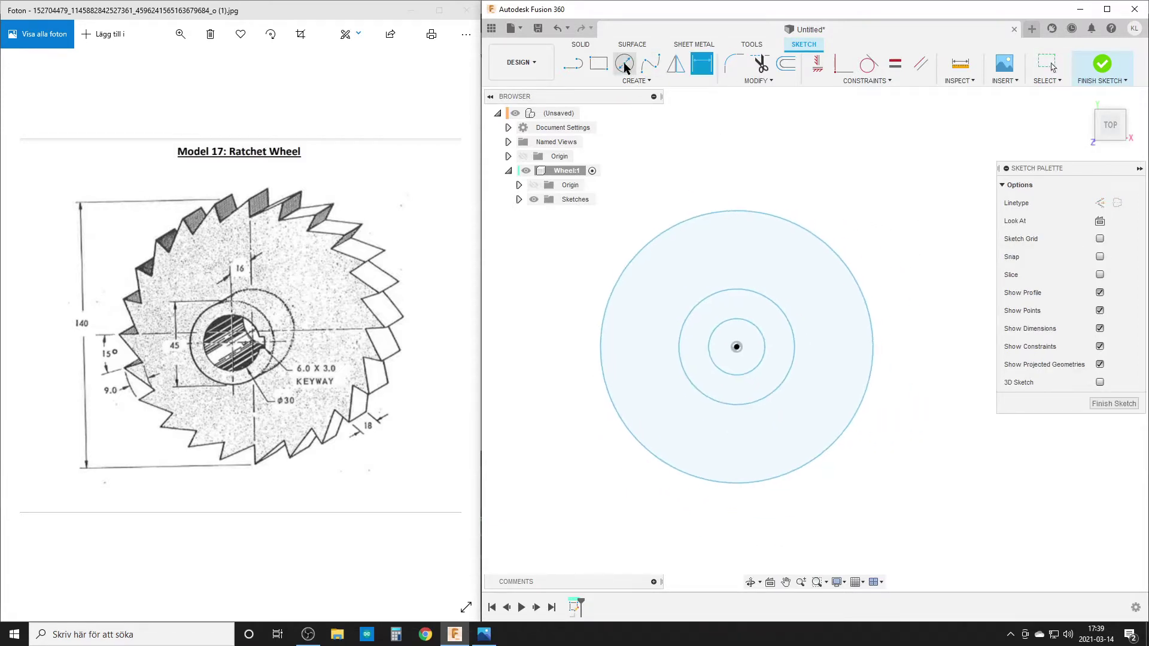
left_click(821, 245)
left_click(874, 216)
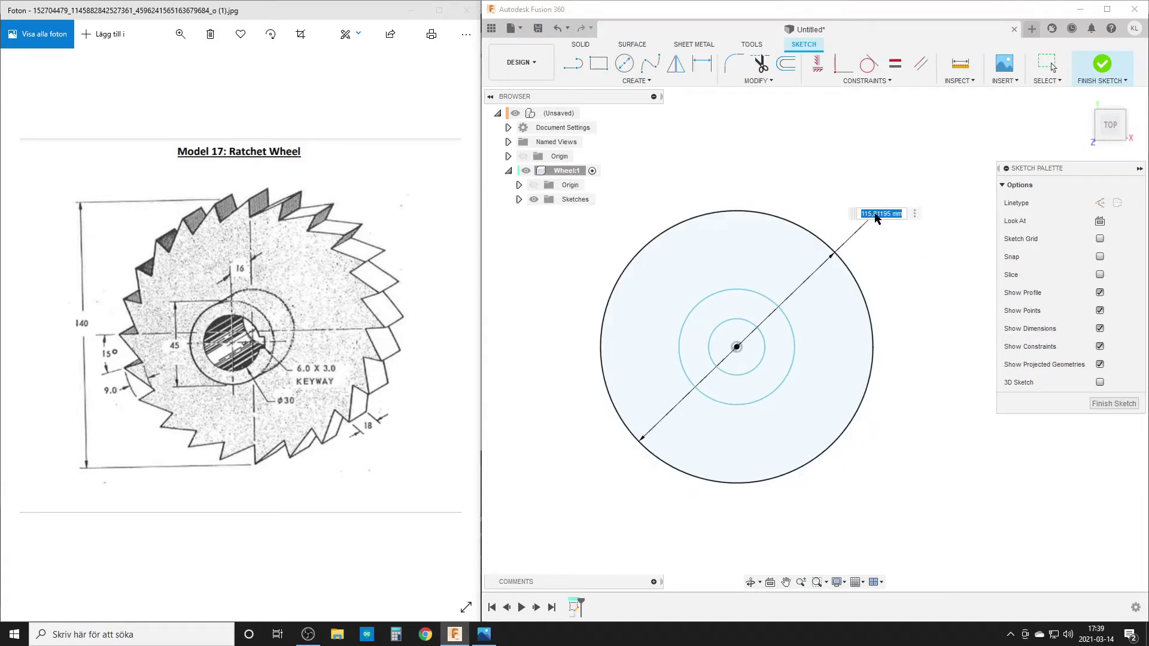
type("140")
key("Return")
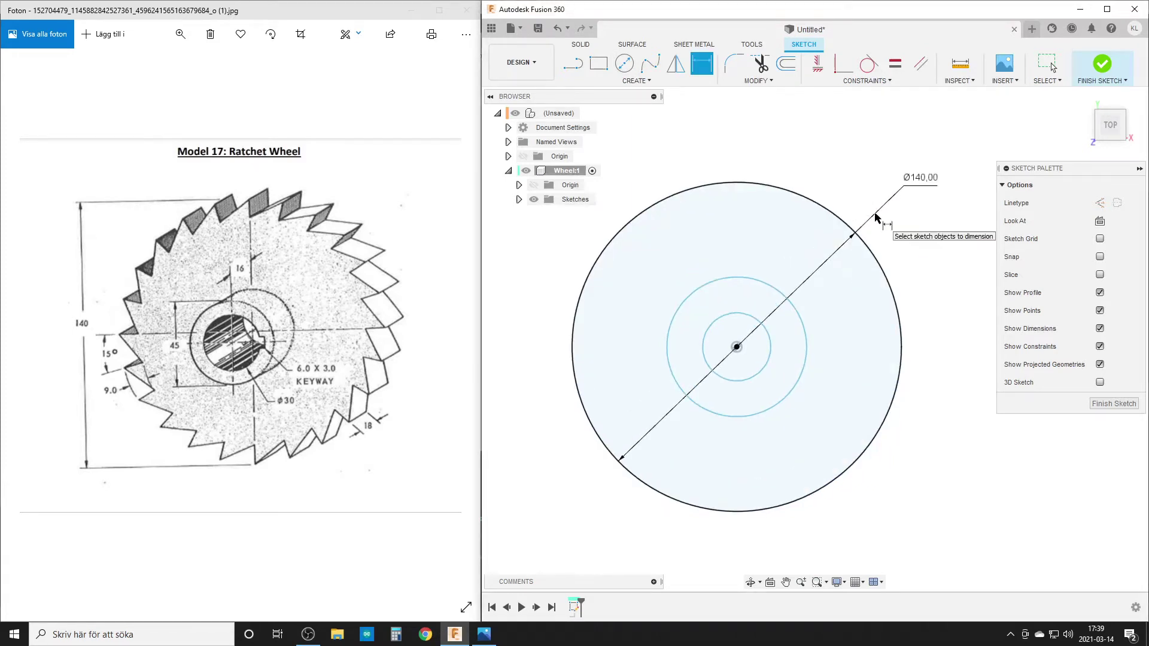
- Dimension the middle circle to 45 mm and the inner bore circle to 30 mm
left_click(802, 326)
left_click(848, 300)
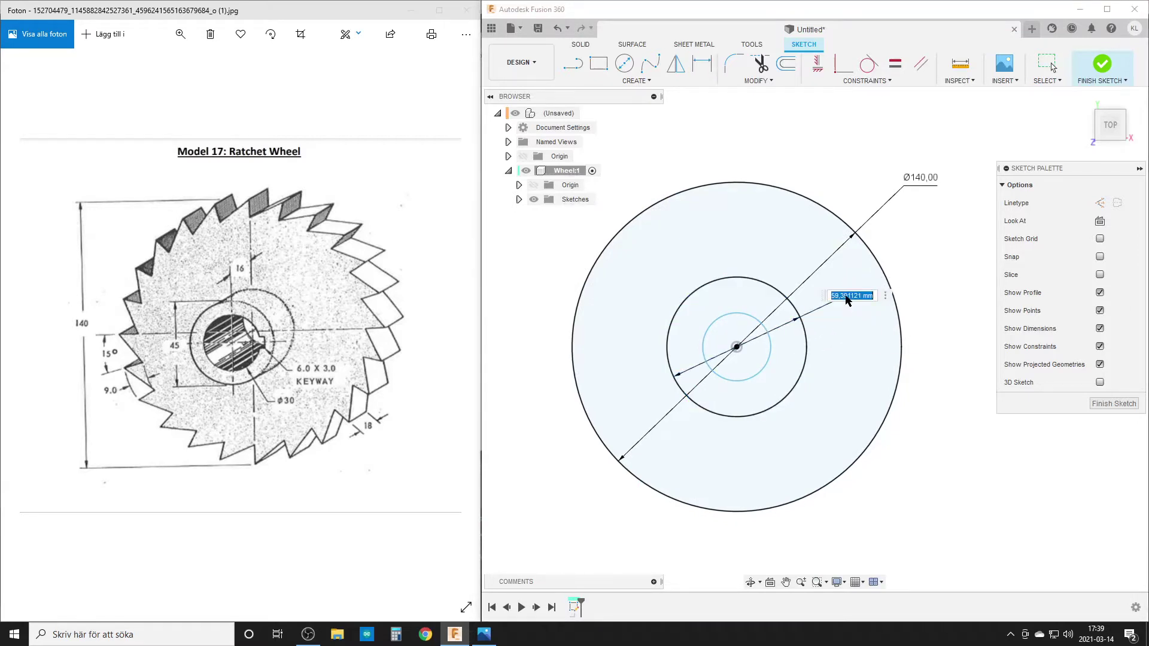
type("45")
key("Return")
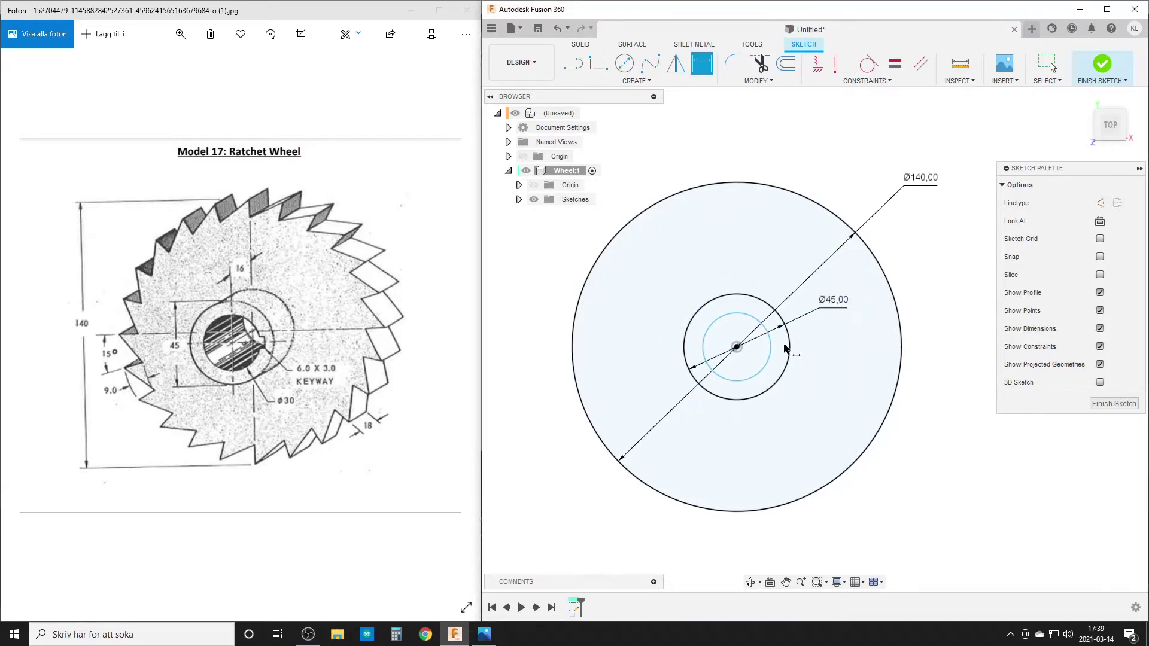
left_click(770, 350)
left_click(819, 336)
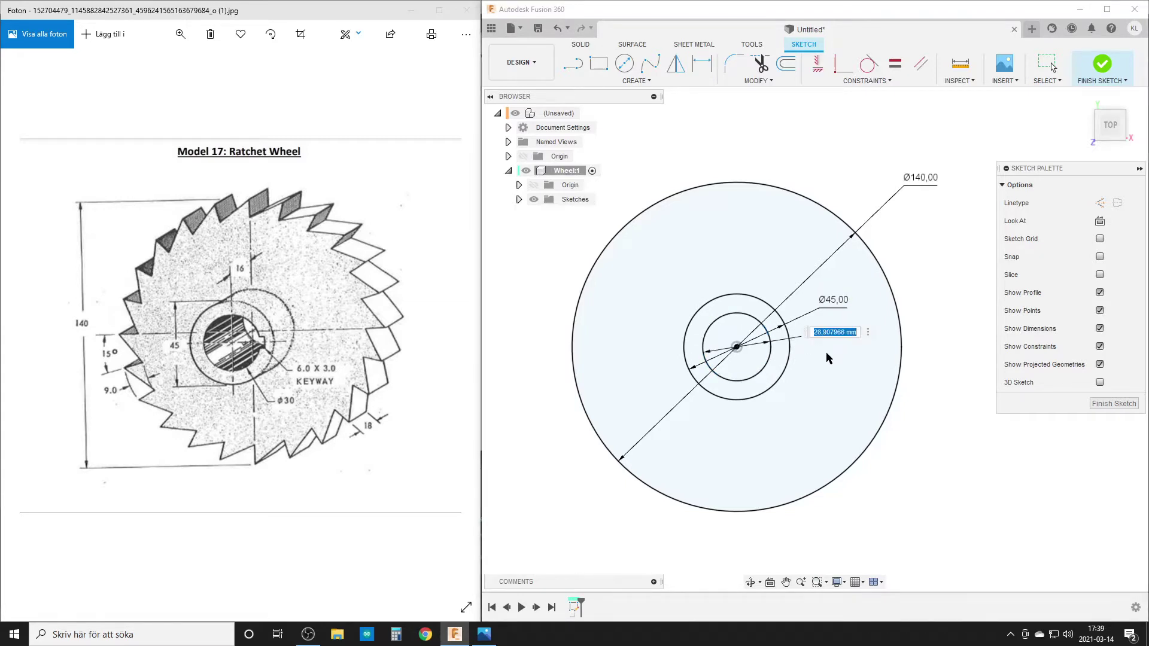
type("30")
key("Return")
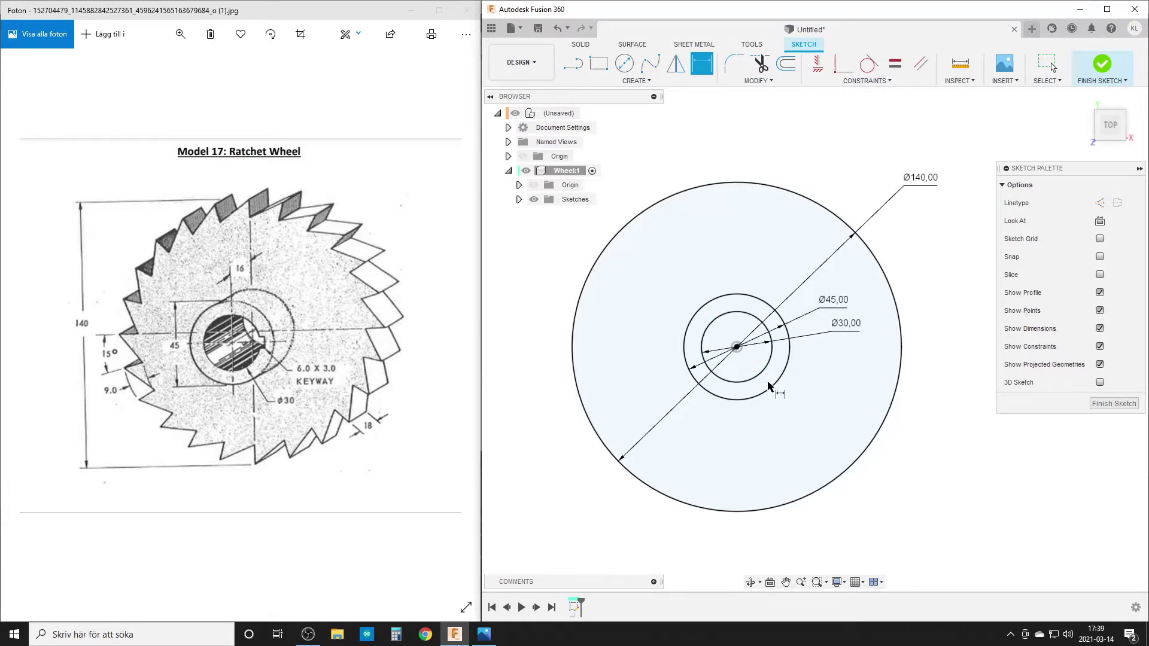
scroll(769, 386, "up", 3)
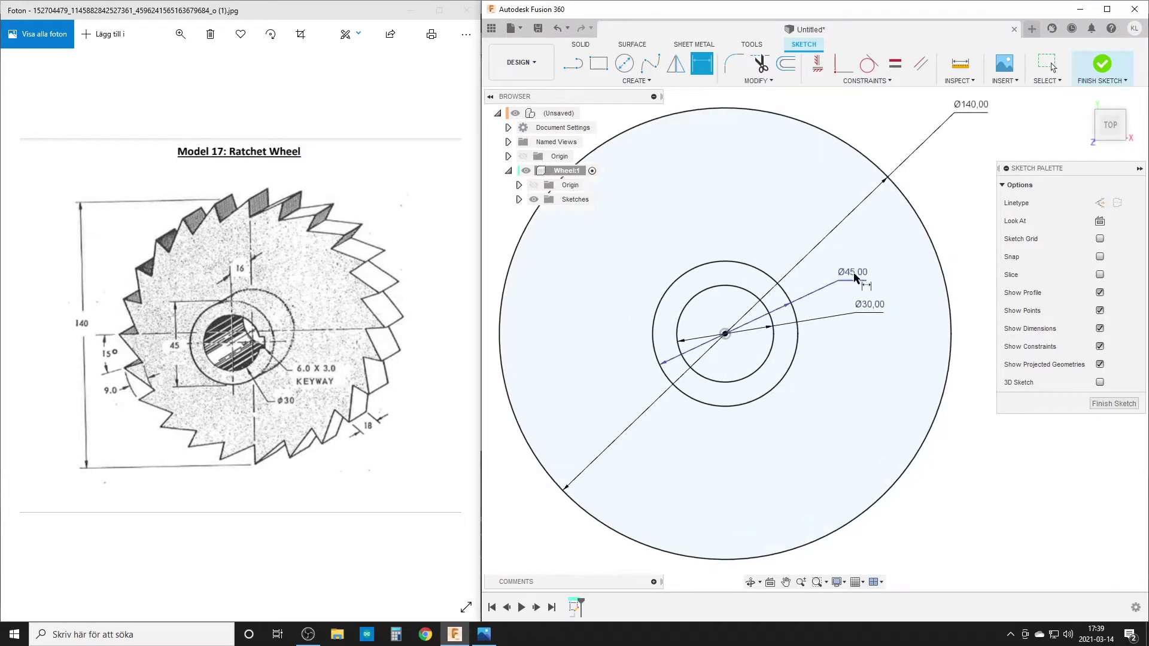
- Drag the Ø45, Ø30 and Ø140 dimension labels apart so none overlap
left_click_drag(854, 277, 767, 199)
left_click_drag(864, 308, 766, 234)
left_click_drag(965, 117, 952, 110)
key("Escape")
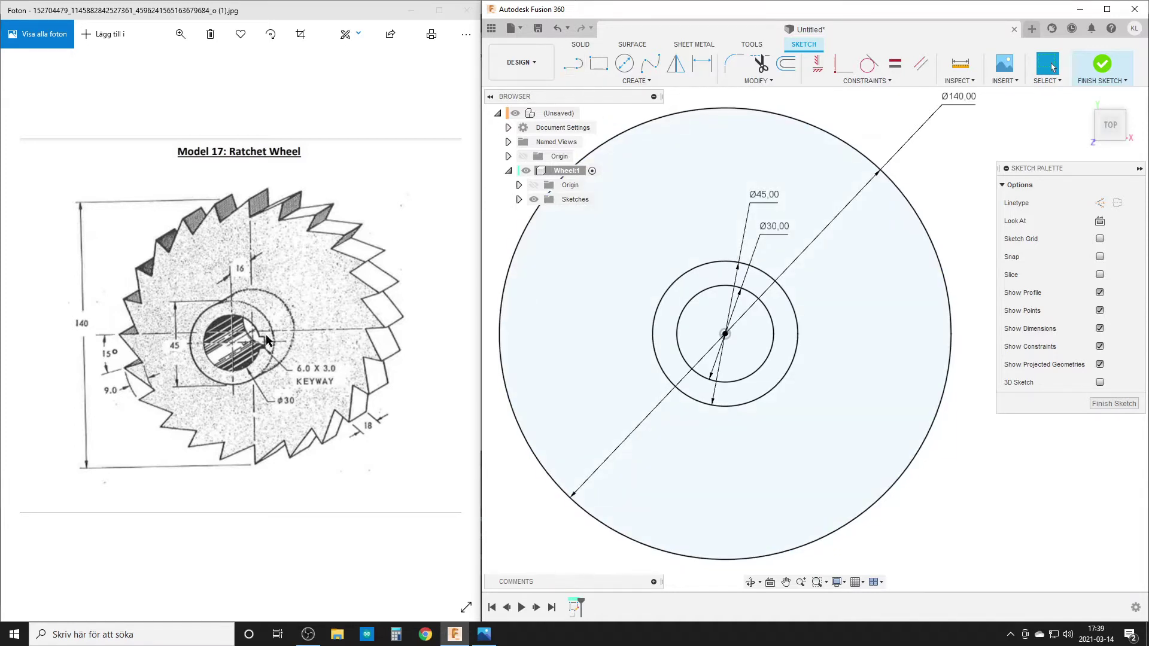
- Draw a three-sided line outline for the keyway off the right edge of the Ø30 bore circle
left_click(573, 64)
scroll(819, 377, "up", 2)
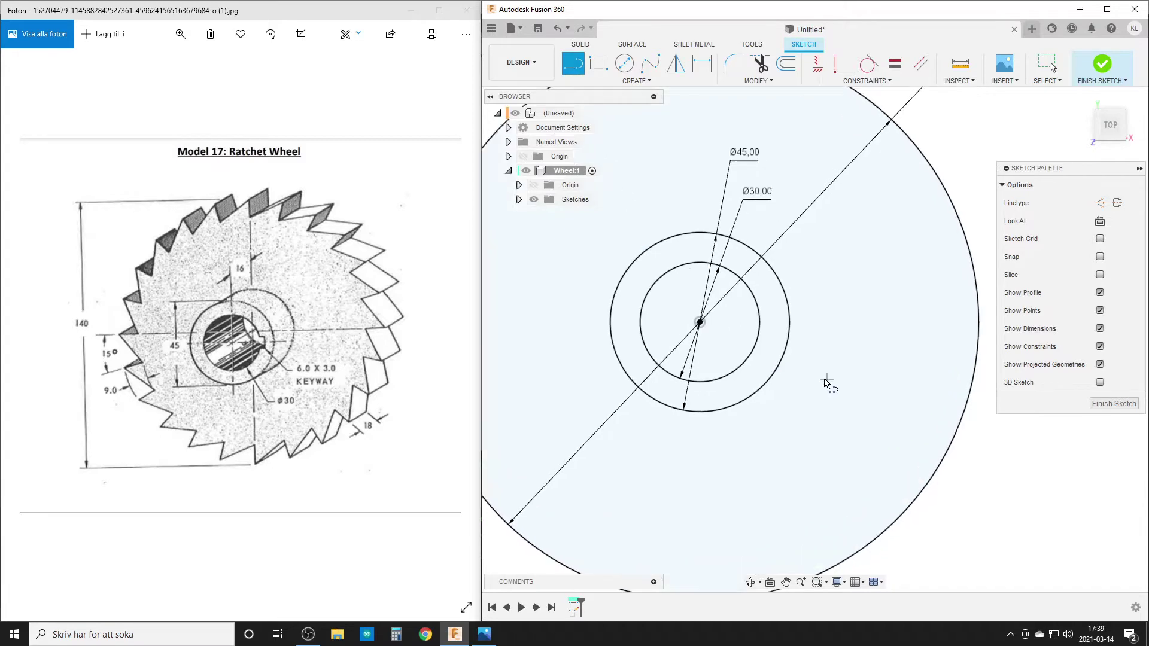
scroll(820, 376, "up", 4)
scroll(756, 366, "down", 2)
mouse_move(731, 359)
middle_mouse_down()
mouse_move(721, 342)
mouse_move(732, 402)
middle_mouse_up()
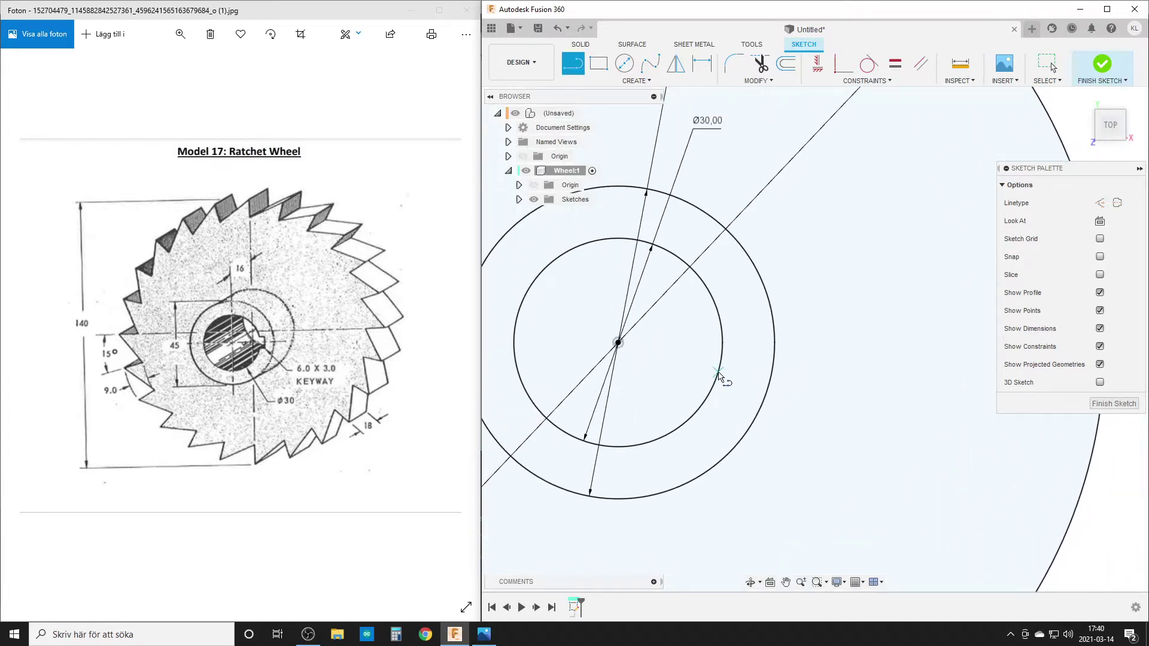
left_click(744, 372)
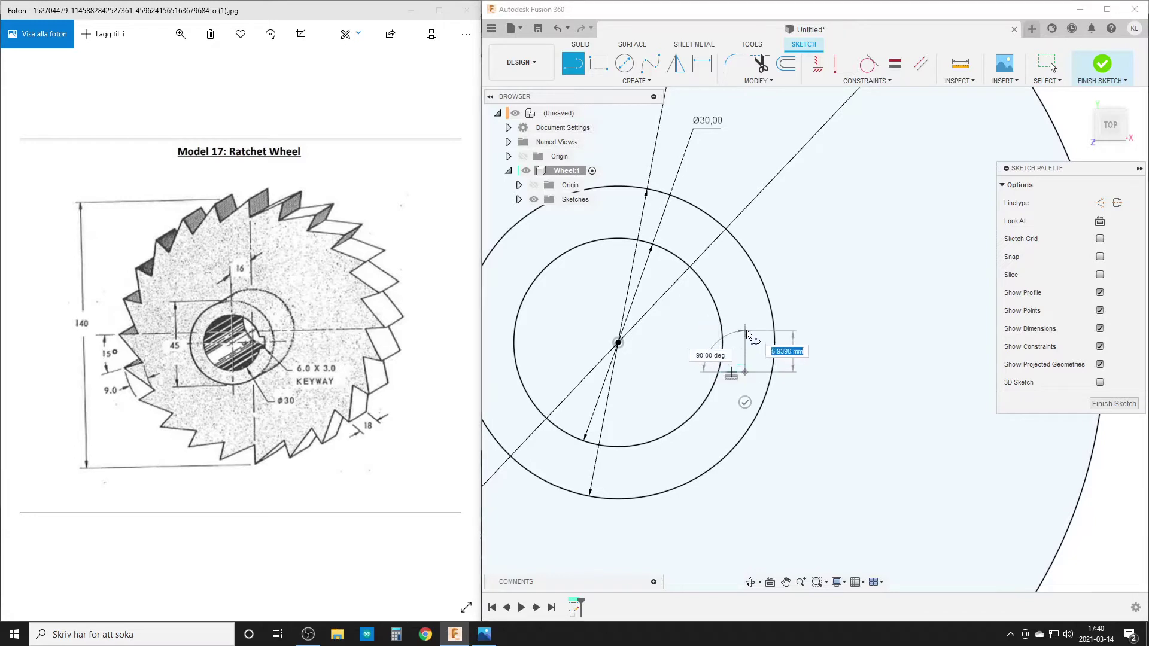
left_click(744, 315)
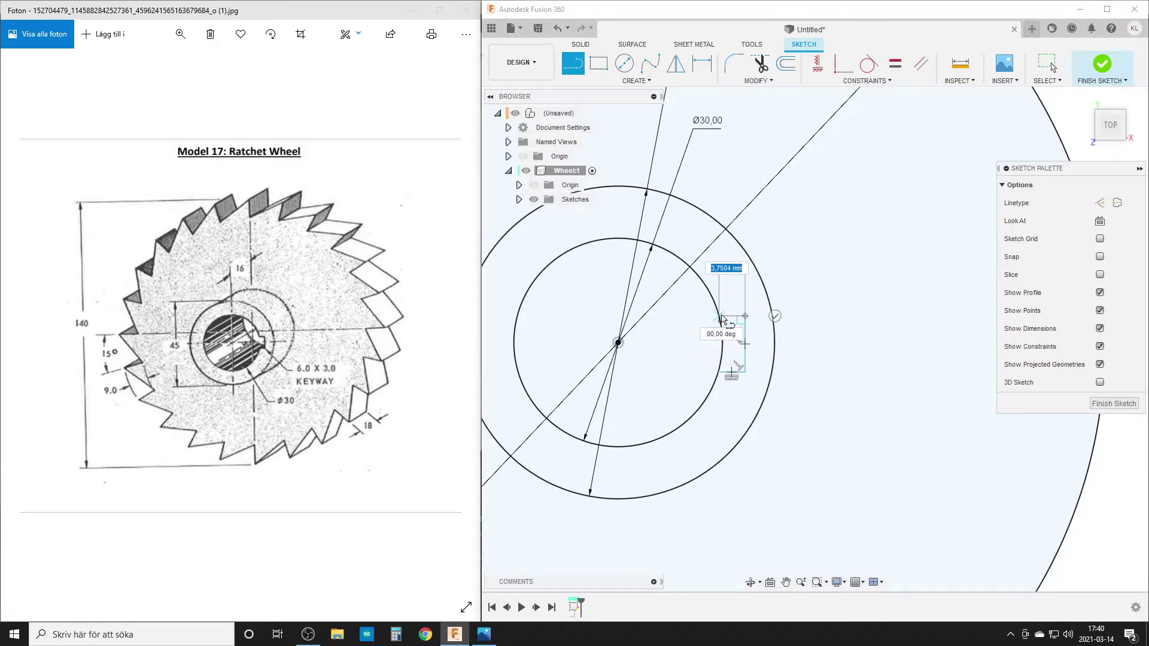
left_click(722, 316)
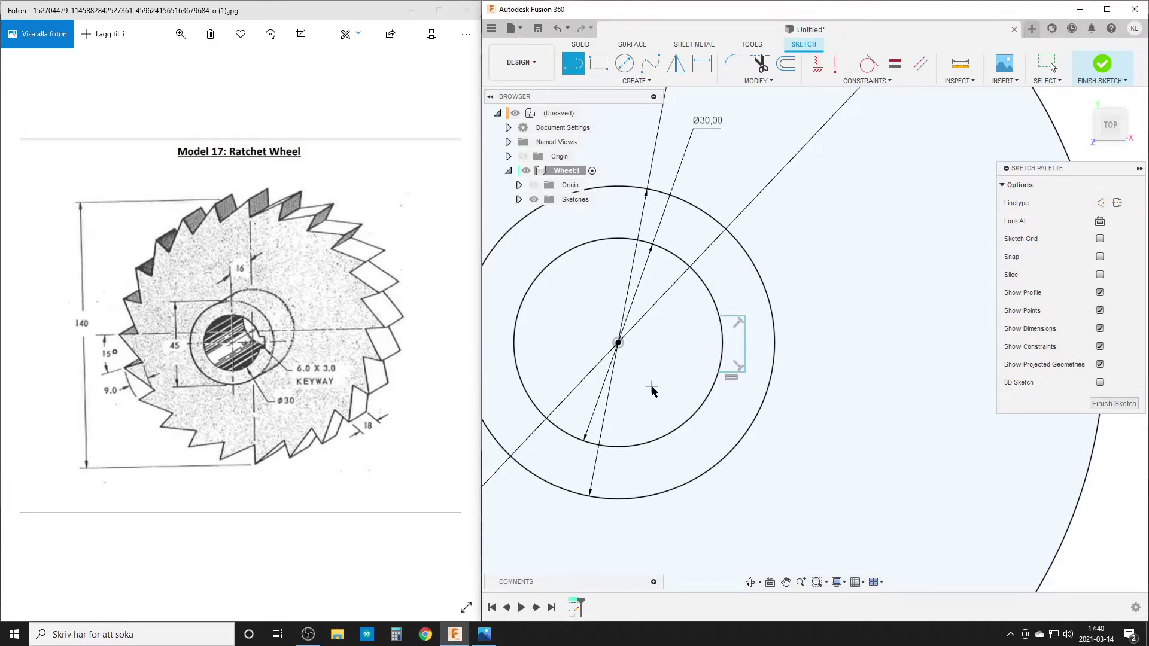
key("Escape")
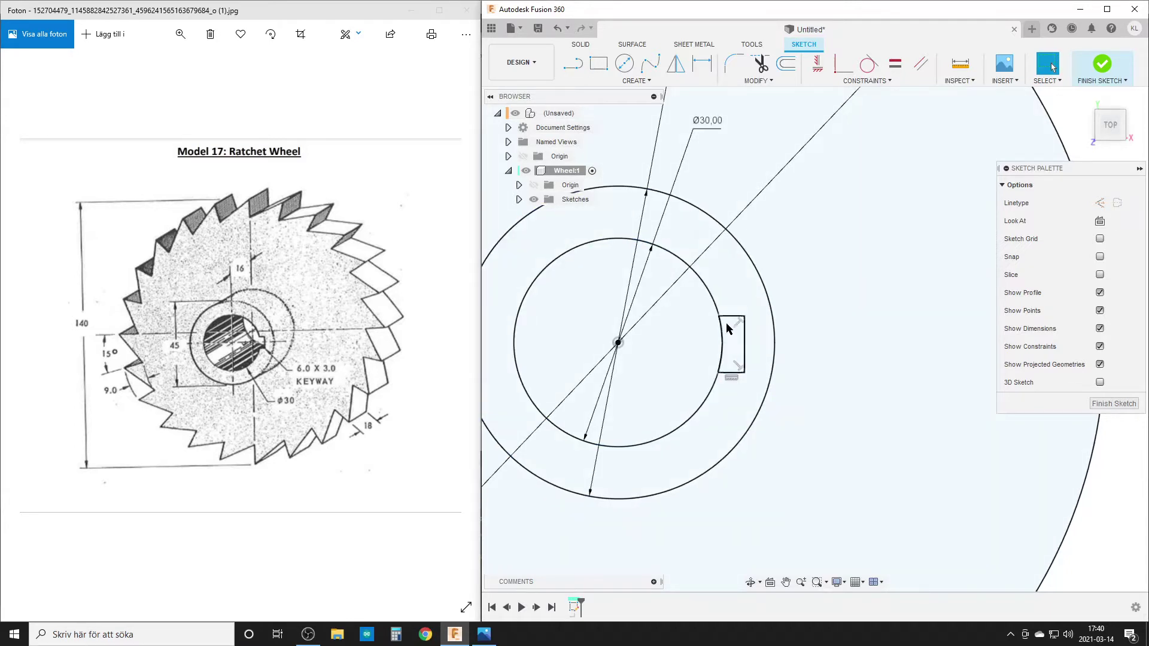
left_click(731, 317)
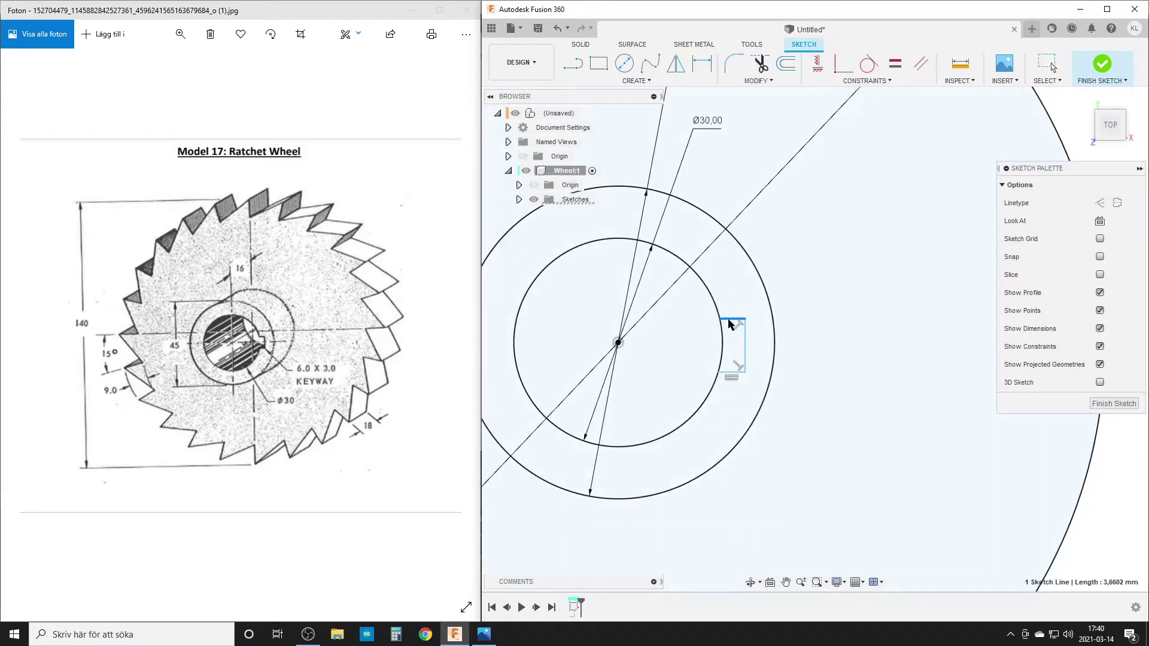
left_click(886, 400)
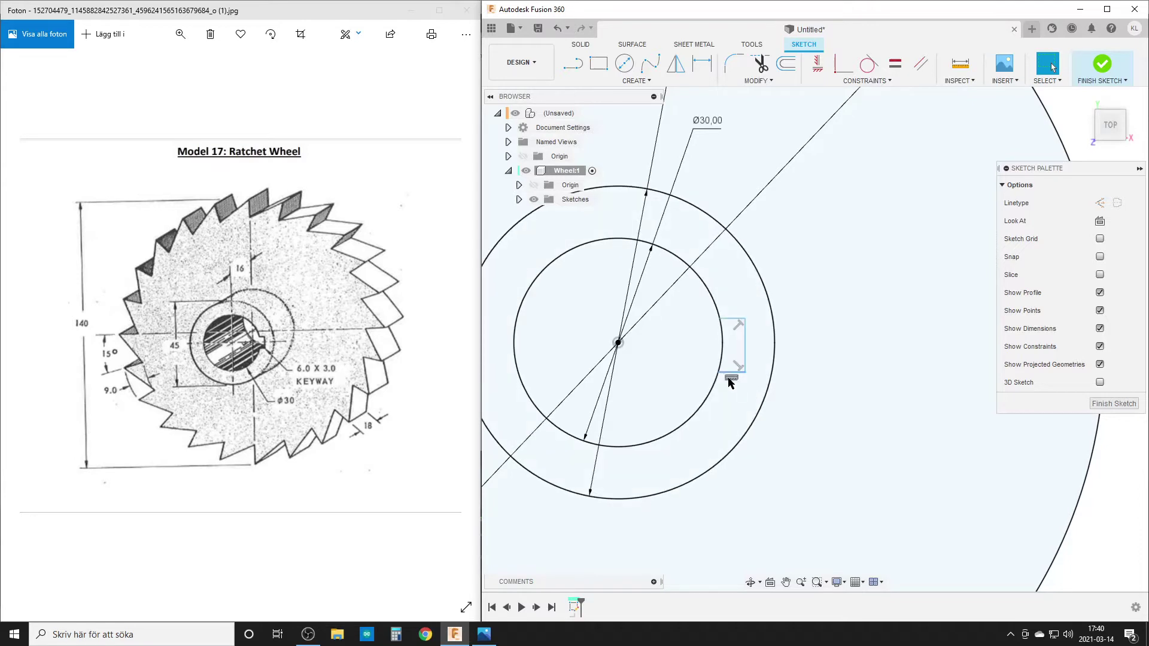
- Make the keyway's top and bottom lines equal so the slot stays symmetric
left_click(898, 63)
left_click(736, 371)
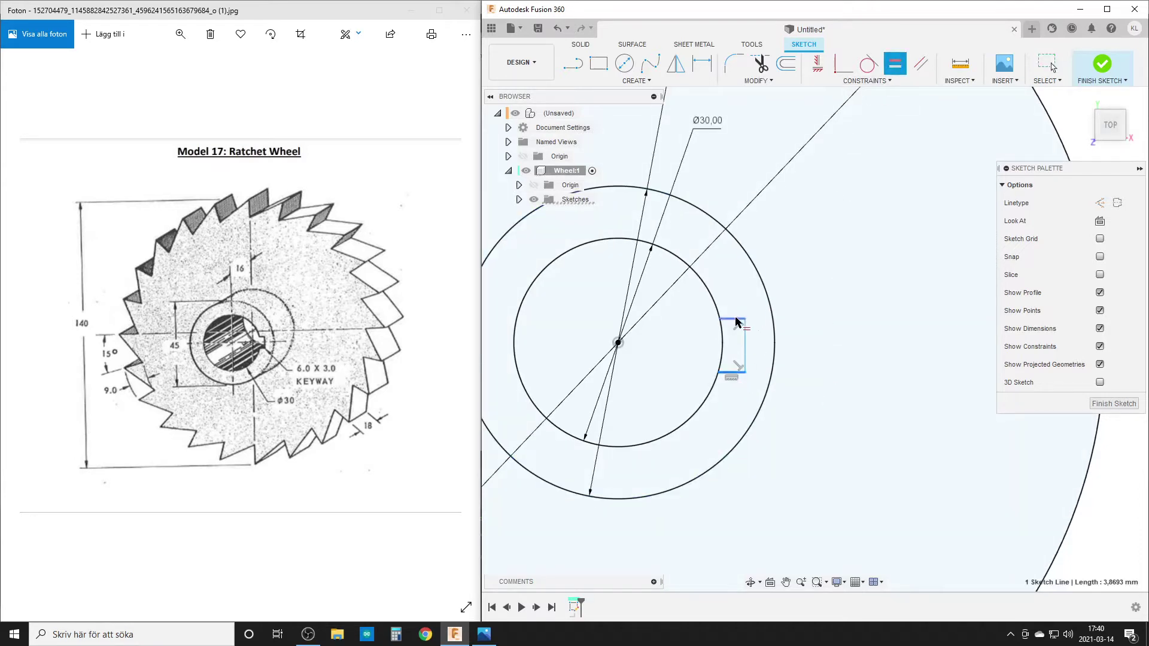
left_click(736, 321)
key("Escape")
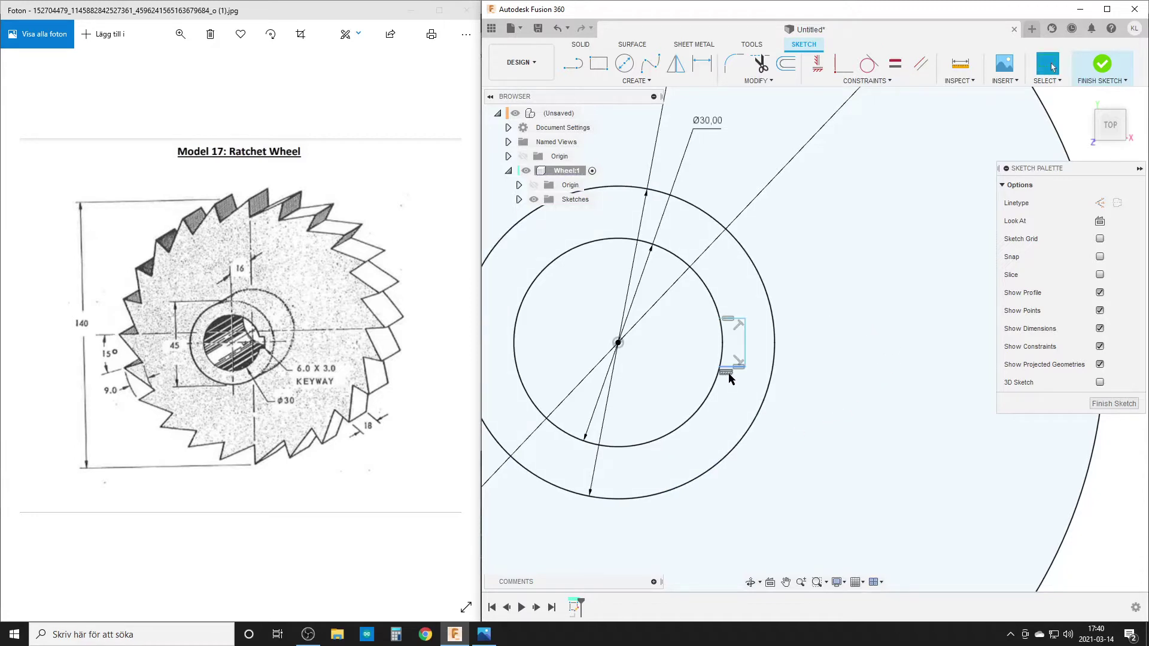
left_click_drag(728, 367, 731, 386)
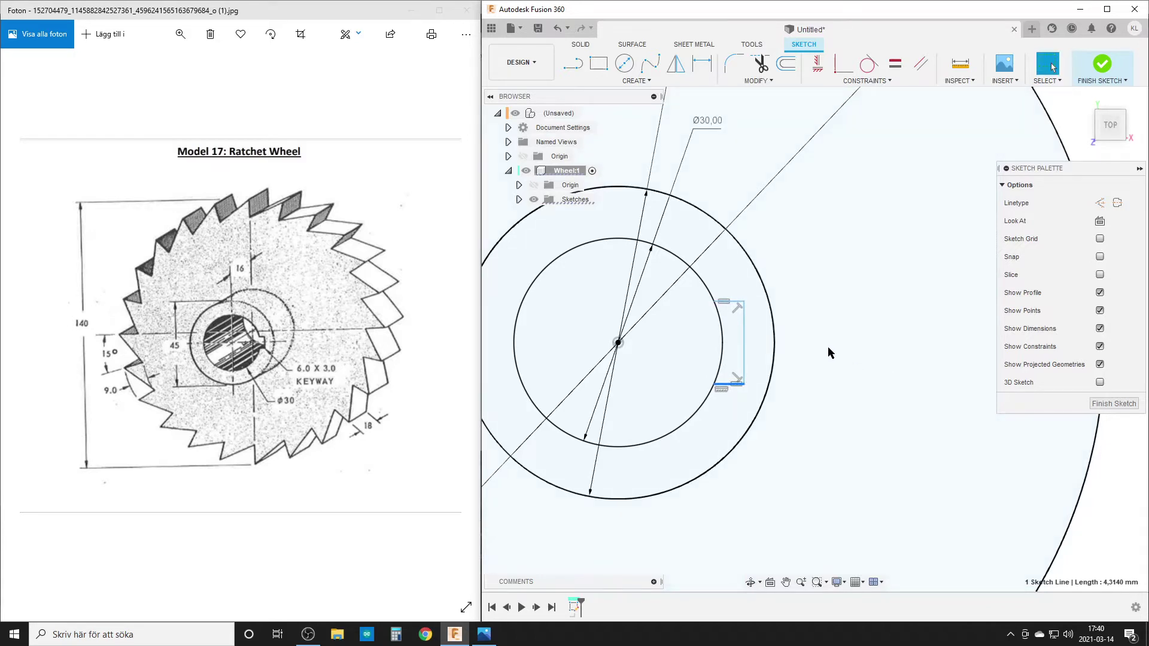
- Dimension the keyway's vertical side to 6 mm tall
key("d")
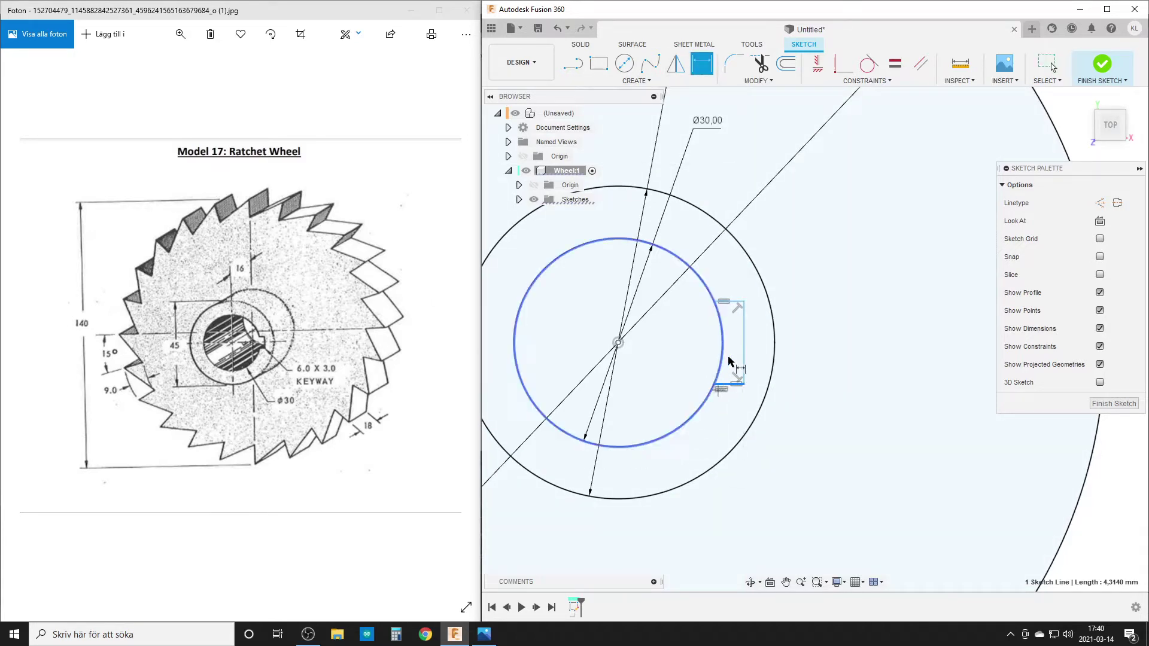
key("Escape")
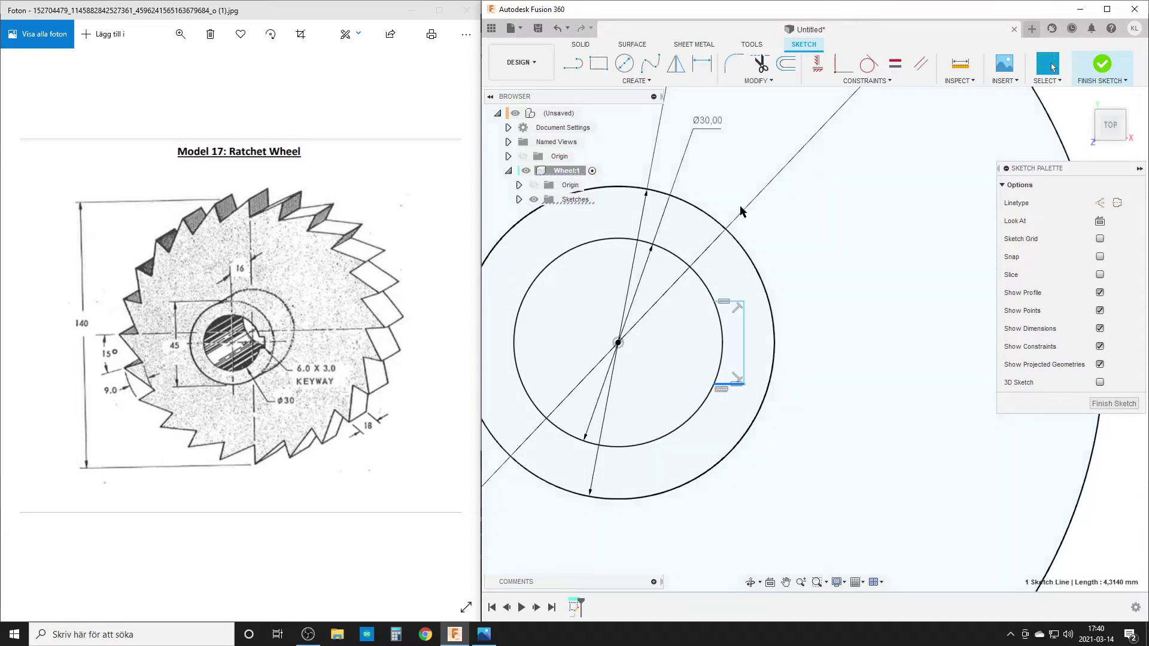
left_click(697, 63)
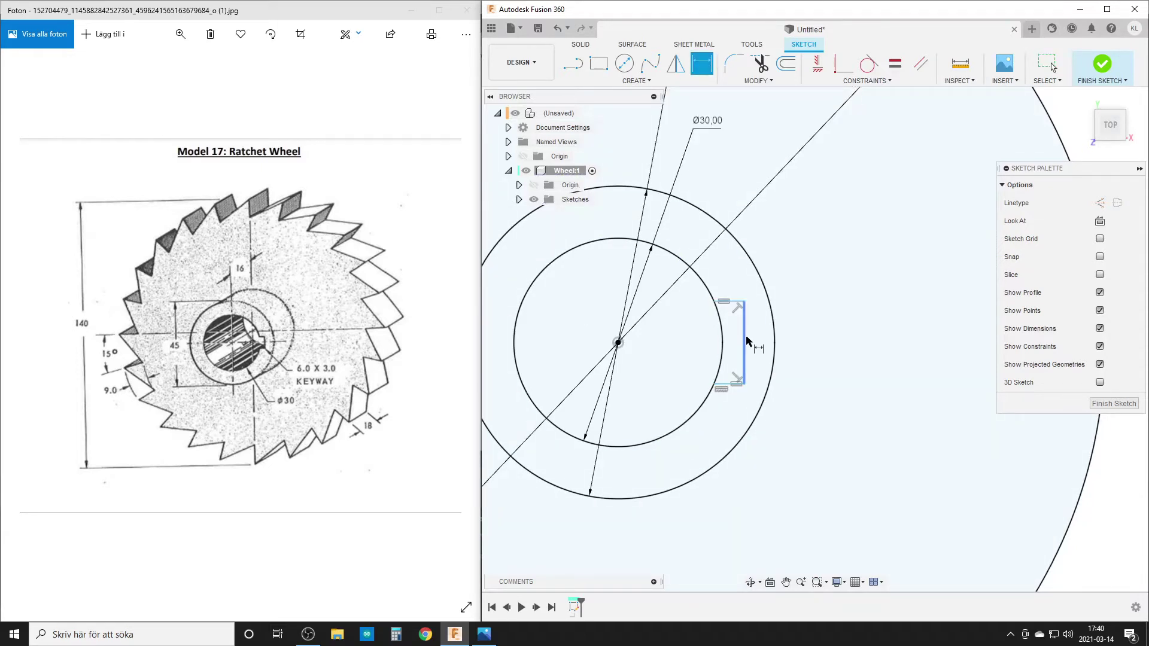
left_click(744, 354)
left_click(855, 349)
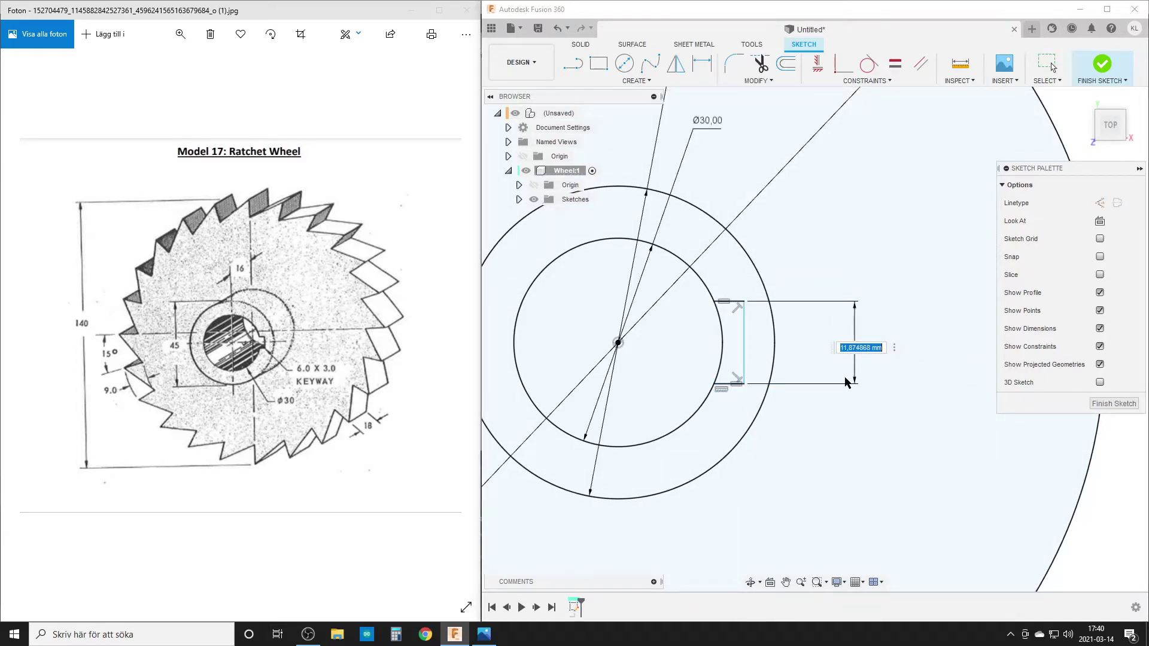
type("6")
key("Return")
scroll(637, 396, "up", 3)
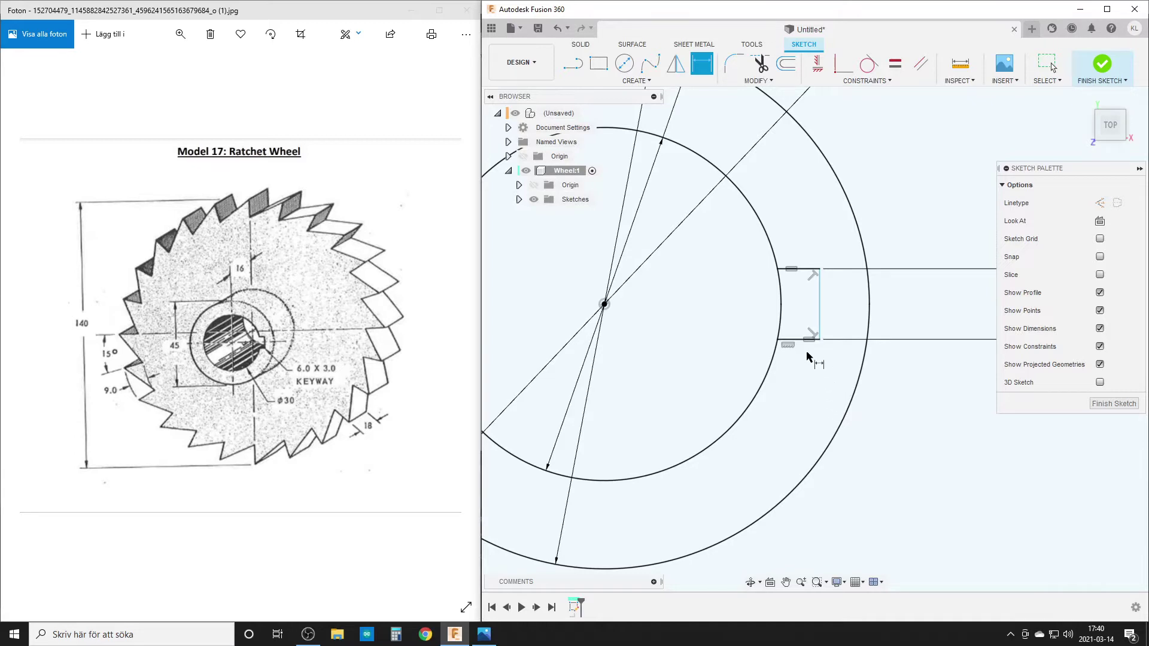
- Set the keyway depth to 3 mm, measured tangent to the bore circle's edge
left_click(820, 305)
right_click(811, 380)
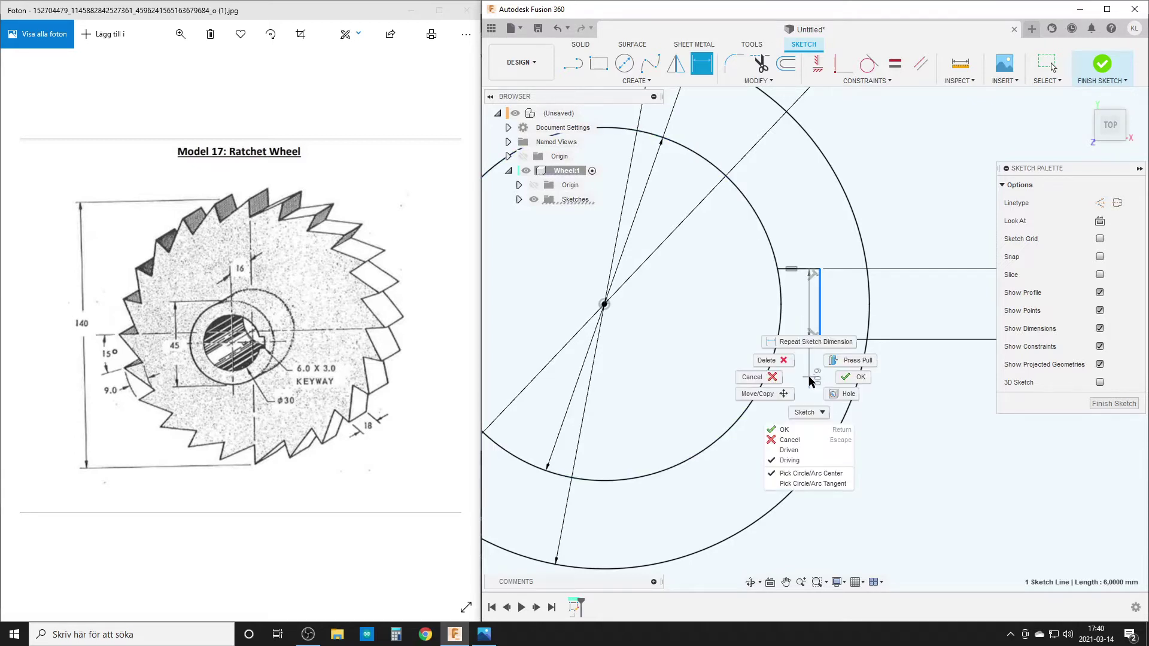
left_click(829, 484)
left_click(782, 323)
left_click(797, 394)
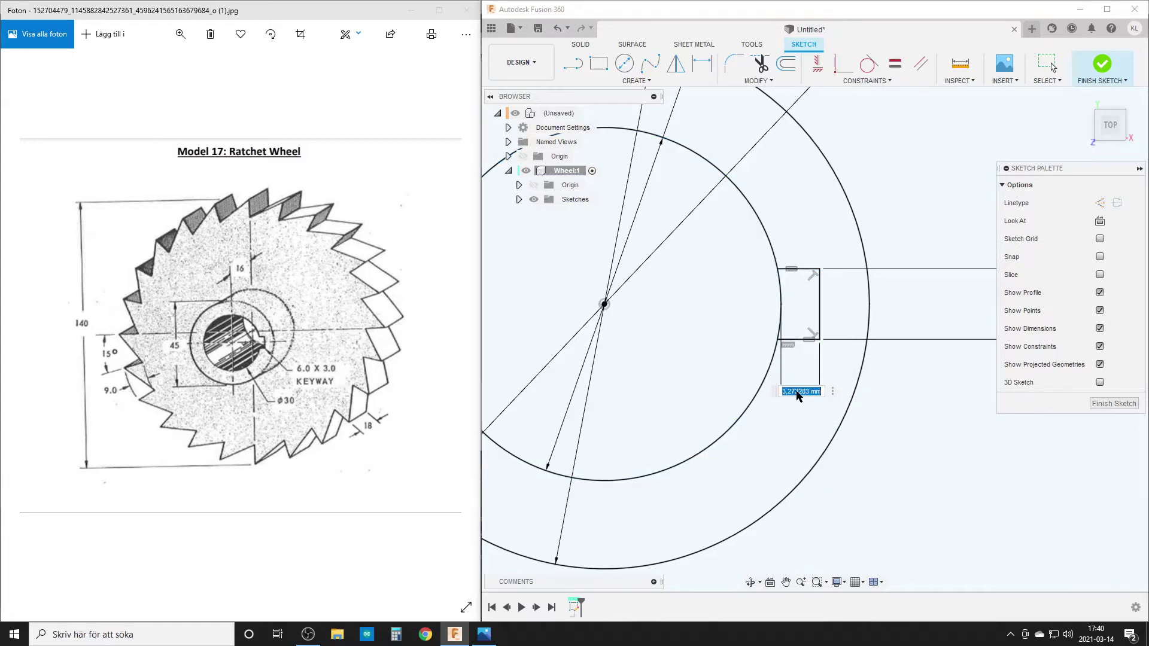
type("3")
key("Return")
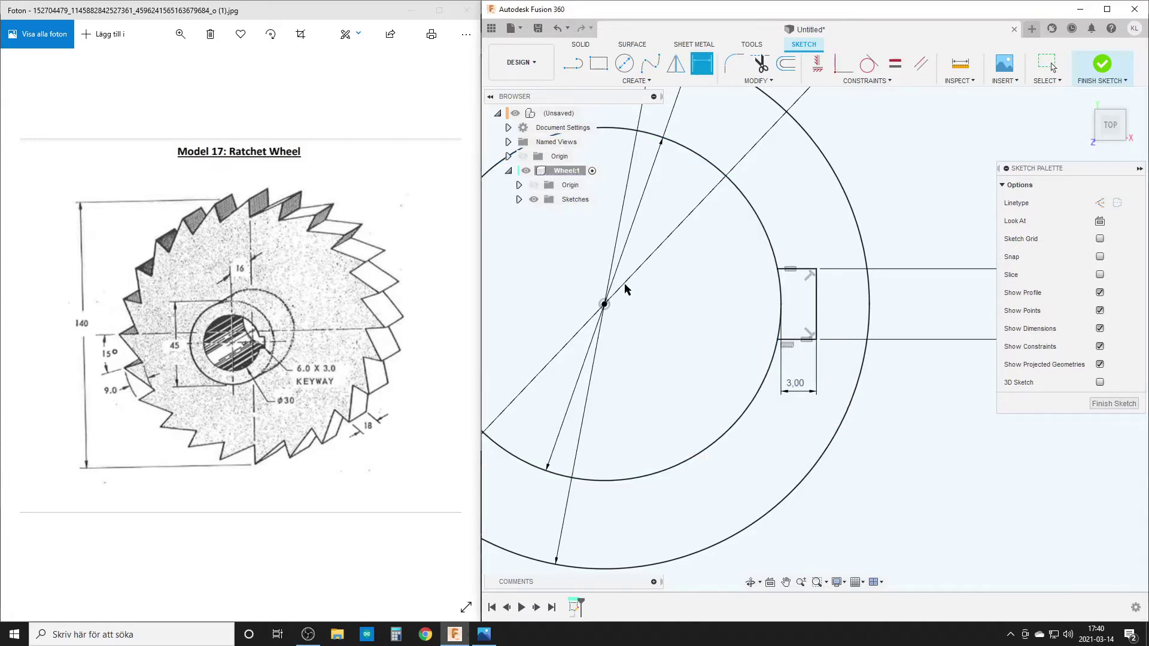
left_click_drag(796, 388, 790, 222)
key("Escape")
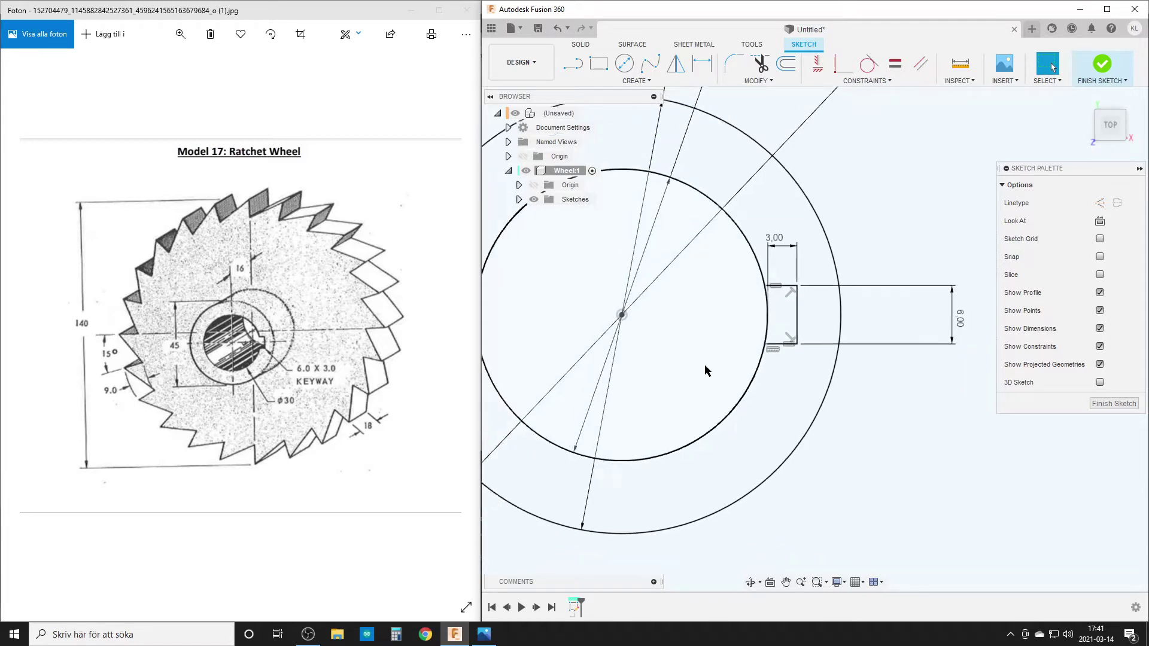
- Trim the Ø30 bore arc between the keyway lines, then frame the whole Ø140 sketch
scroll(705, 365, "down", 3)
scroll(704, 364, "up", 3)
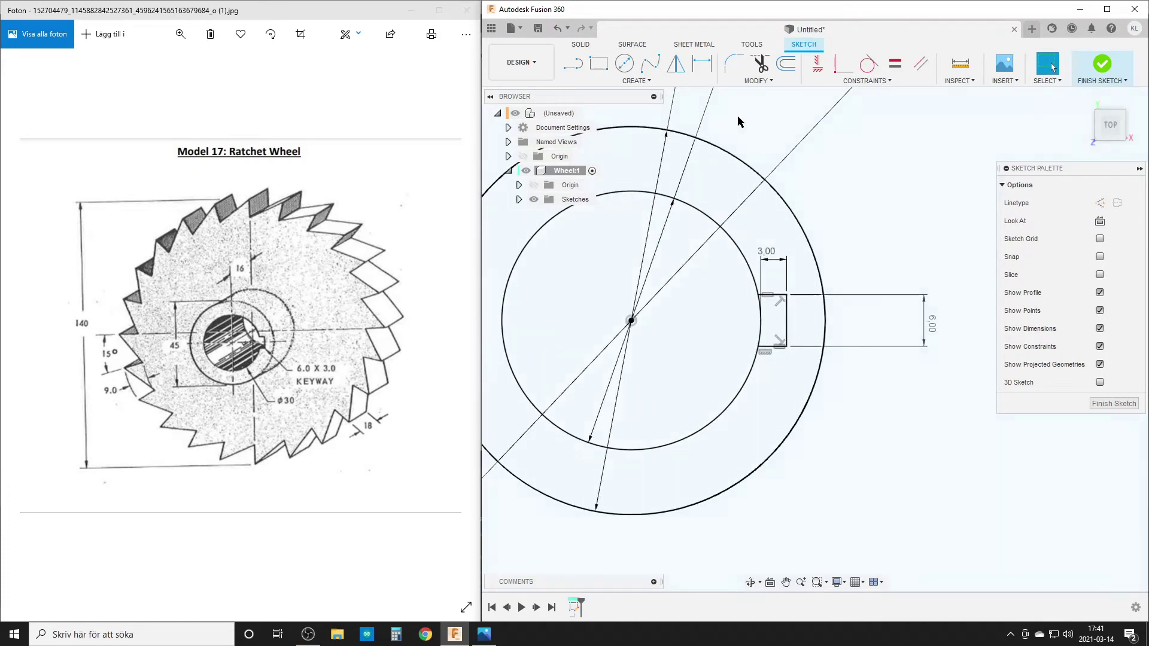
left_click(755, 65)
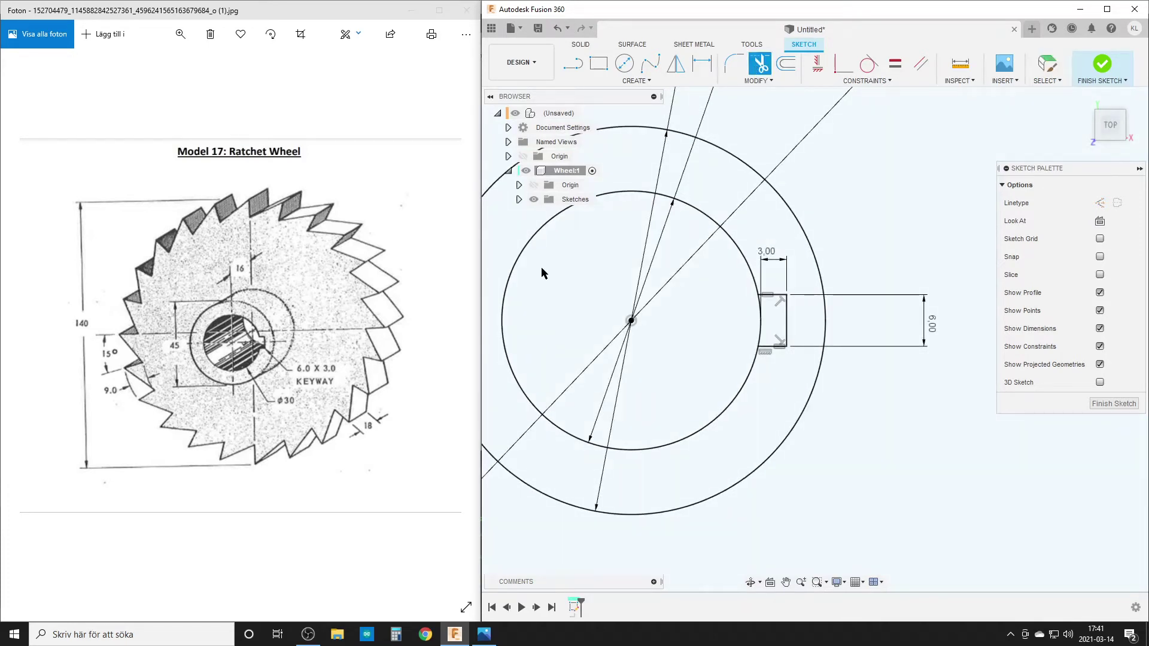
left_click(762, 323)
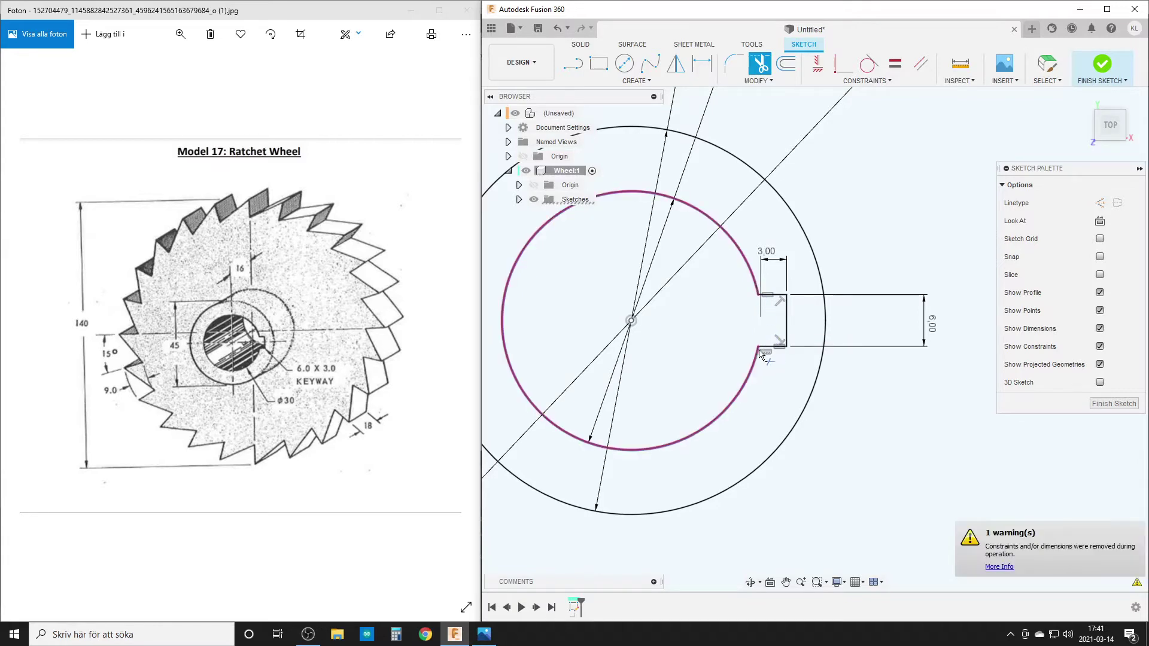
left_click(519, 200)
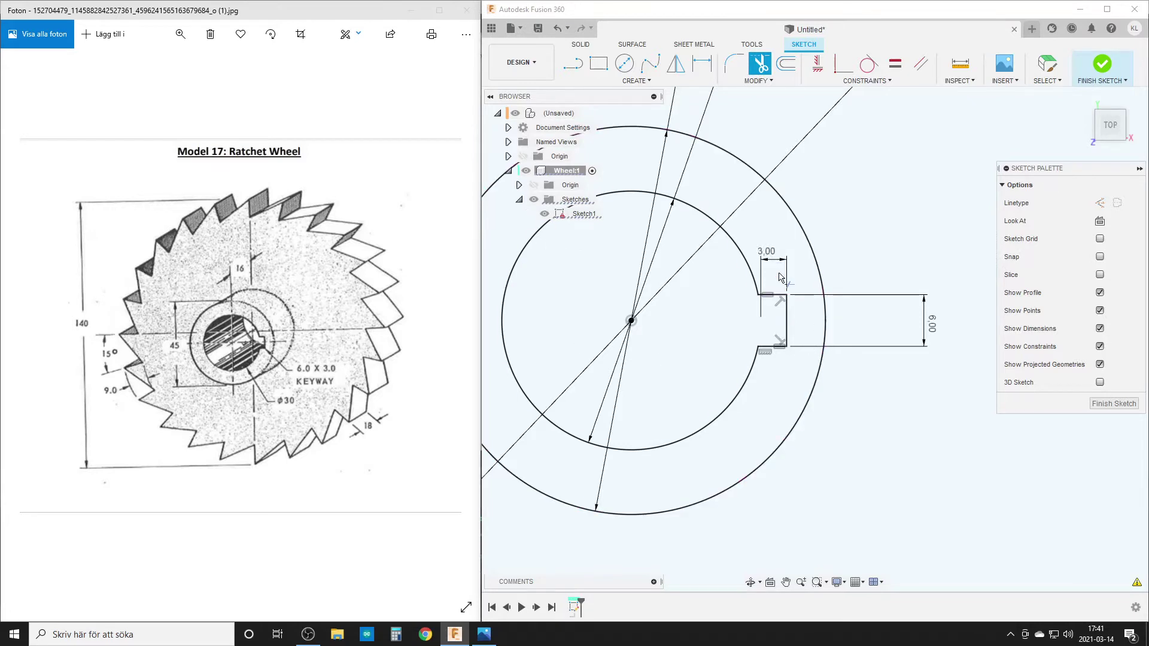
key("Escape")
scroll(770, 310, "up", 3)
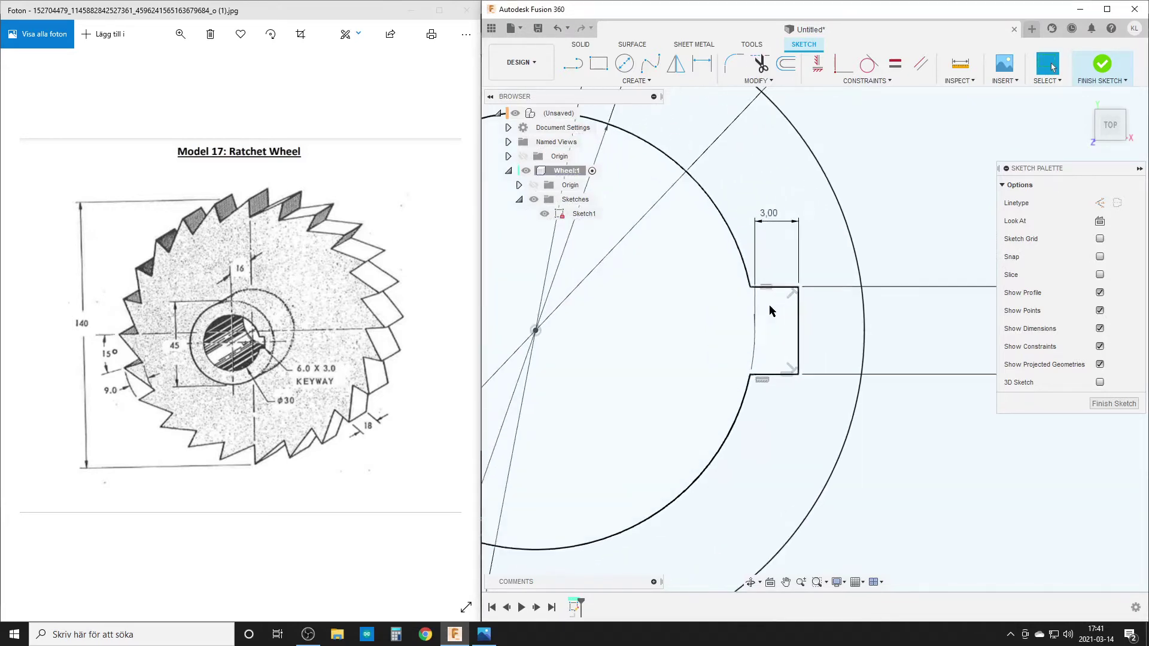
scroll(770, 306, "up", 3)
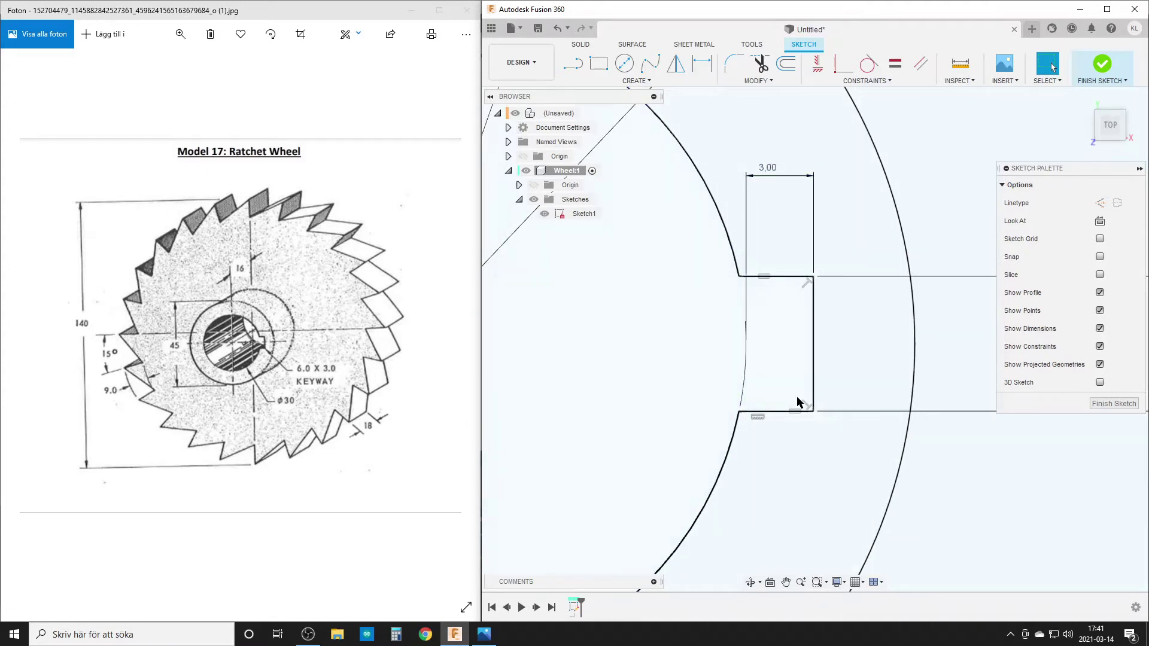
scroll(720, 371, "down", 3)
scroll(721, 371, "down", 3)
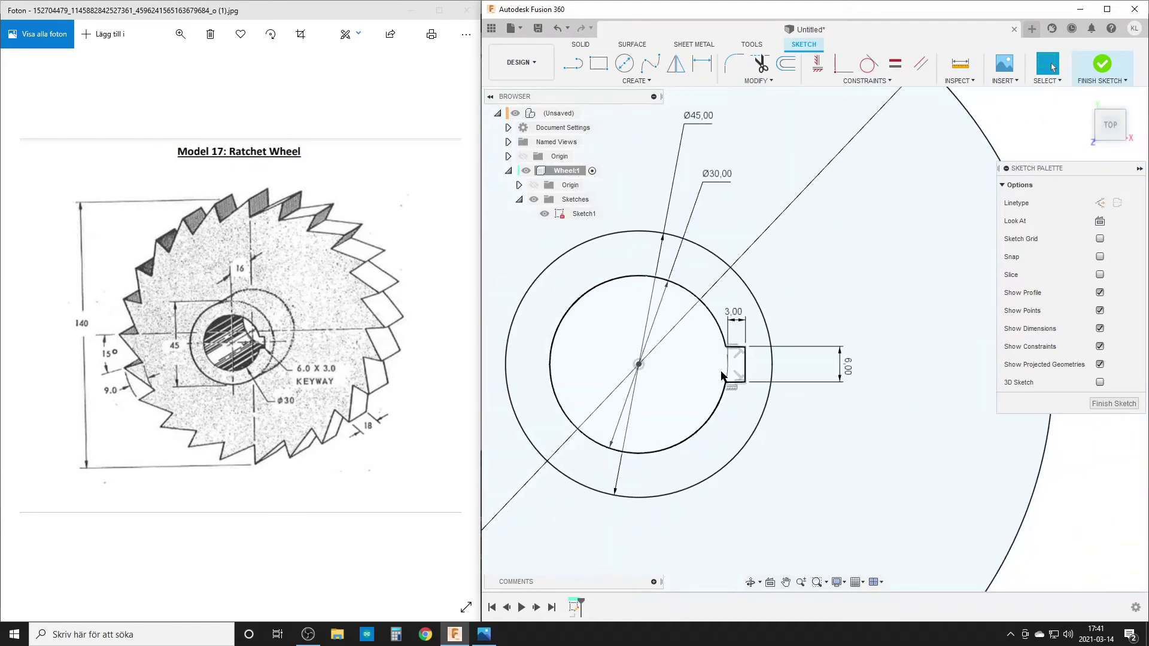
scroll(695, 386, "down", 3)
mouse_move(696, 395)
middle_mouse_down()
mouse_move(776, 373)
mouse_move(809, 380)
middle_mouse_up()
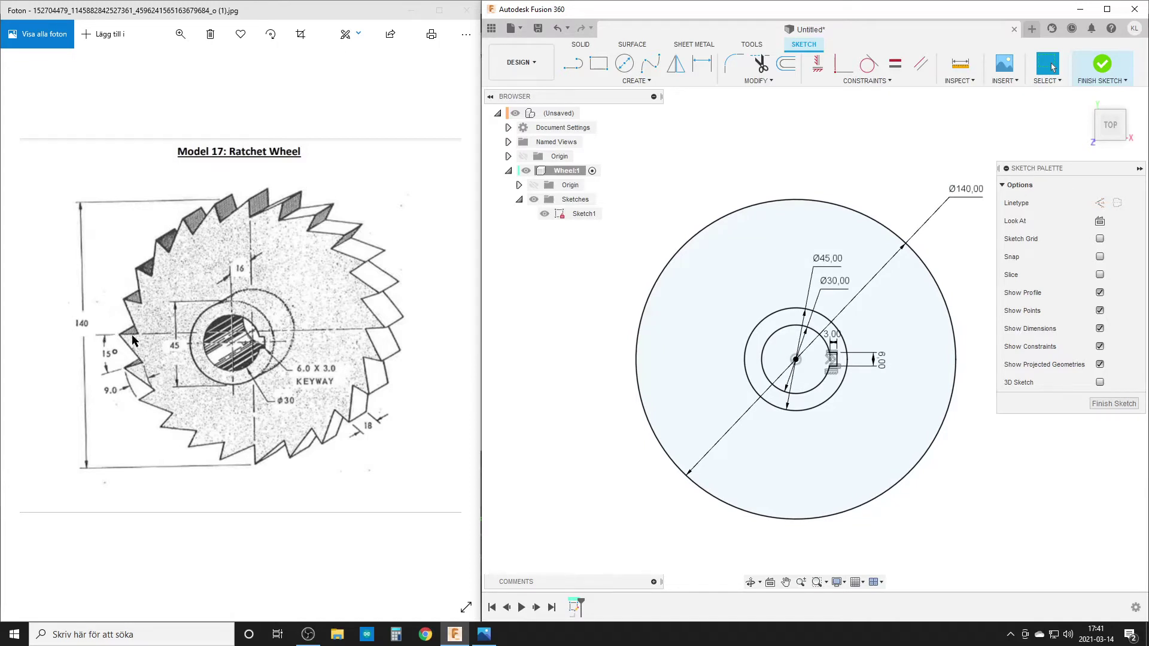
- Draw a dashed construction line from the centre to the Ø140 disc's left edge
left_click(572, 62)
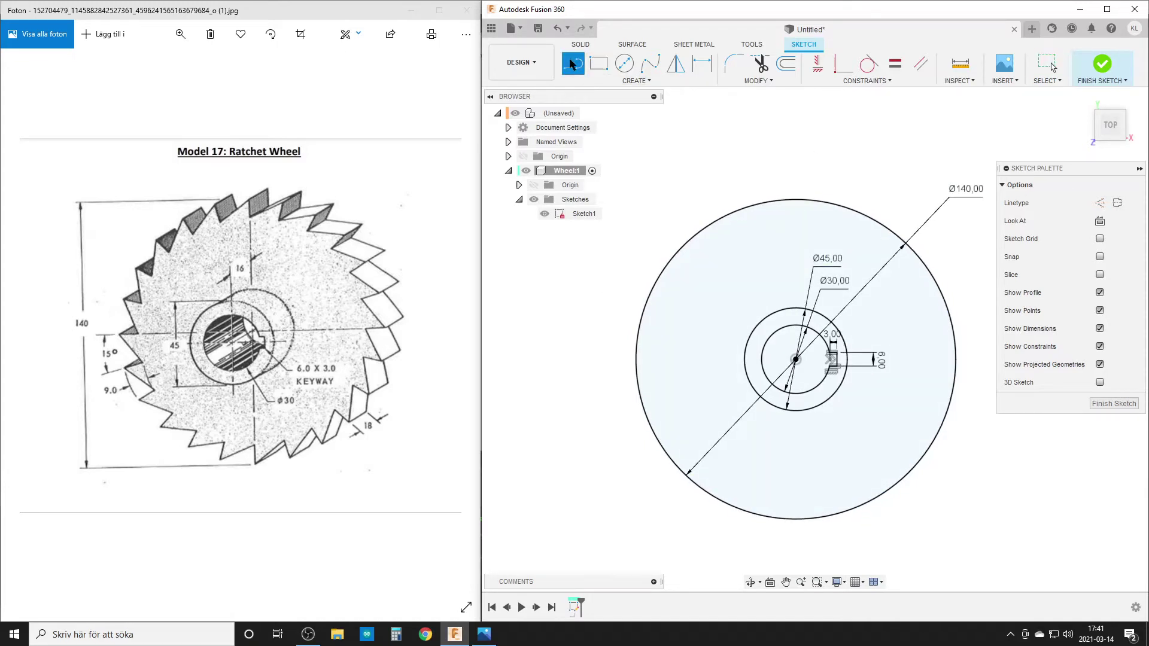
left_click(1100, 204)
left_click(796, 360)
double_click(638, 360)
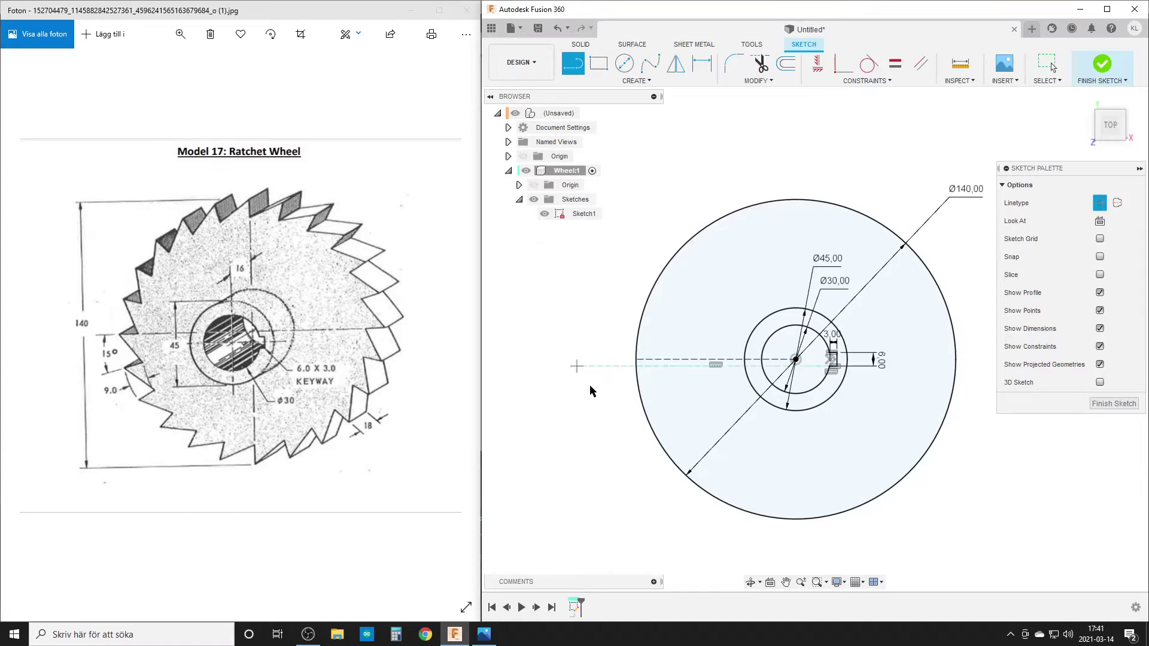
scroll(596, 396, "up", 3)
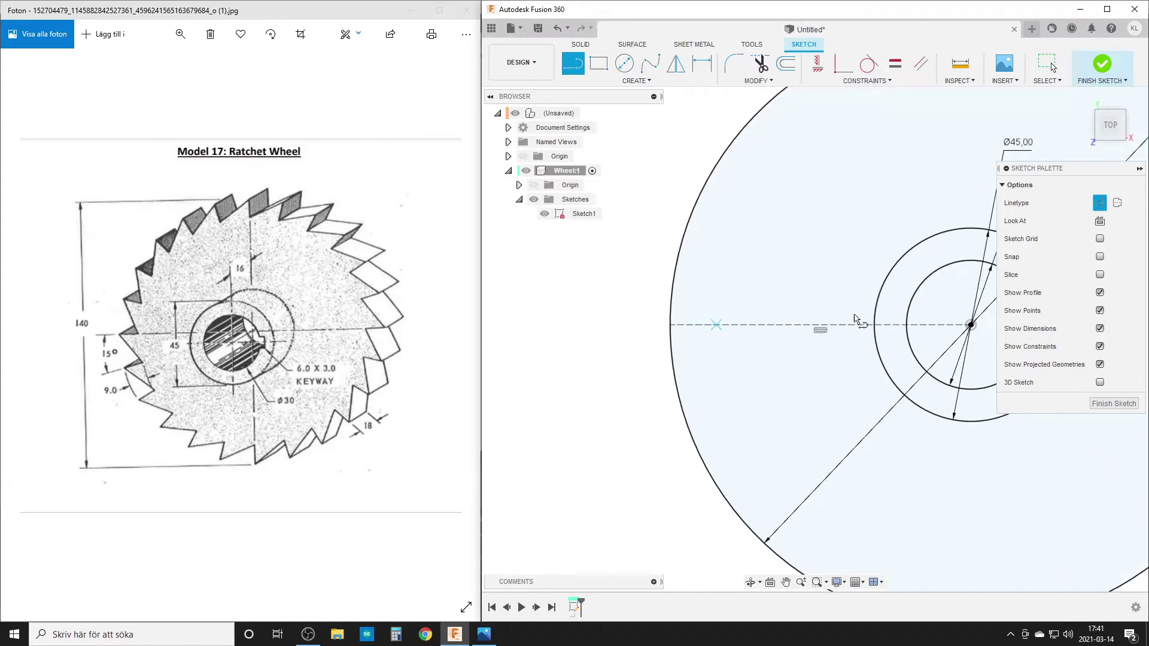
- Sketch the first tooth's two-line profile ending on the outer circle
left_click(1099, 203)
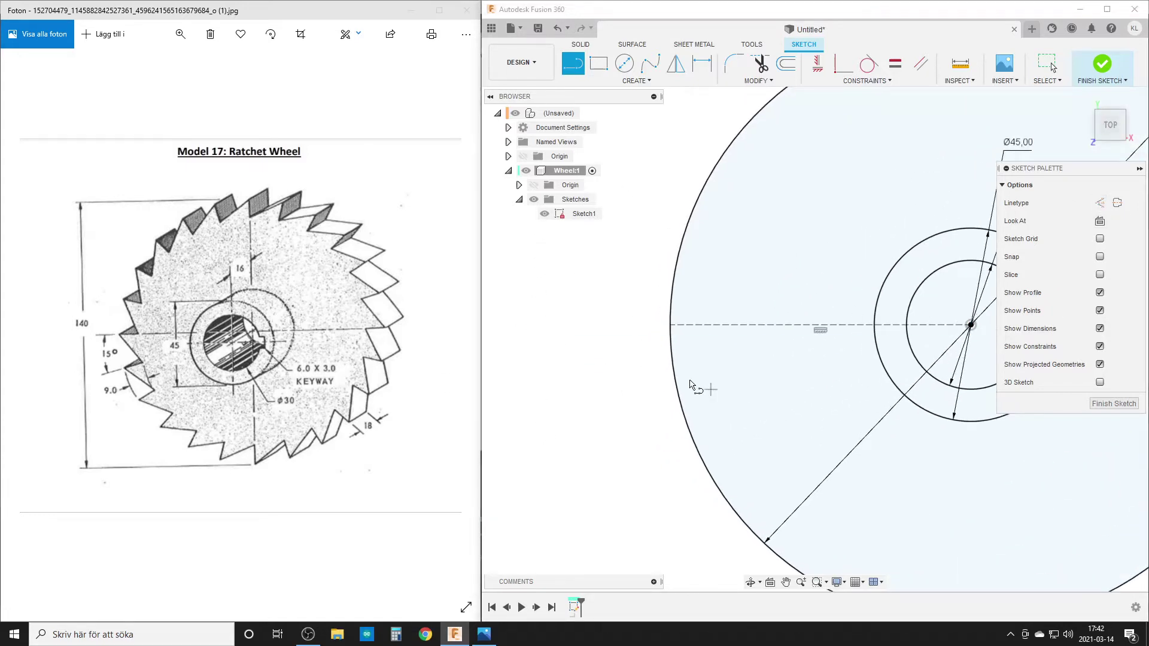
left_click(678, 328)
left_click(718, 392)
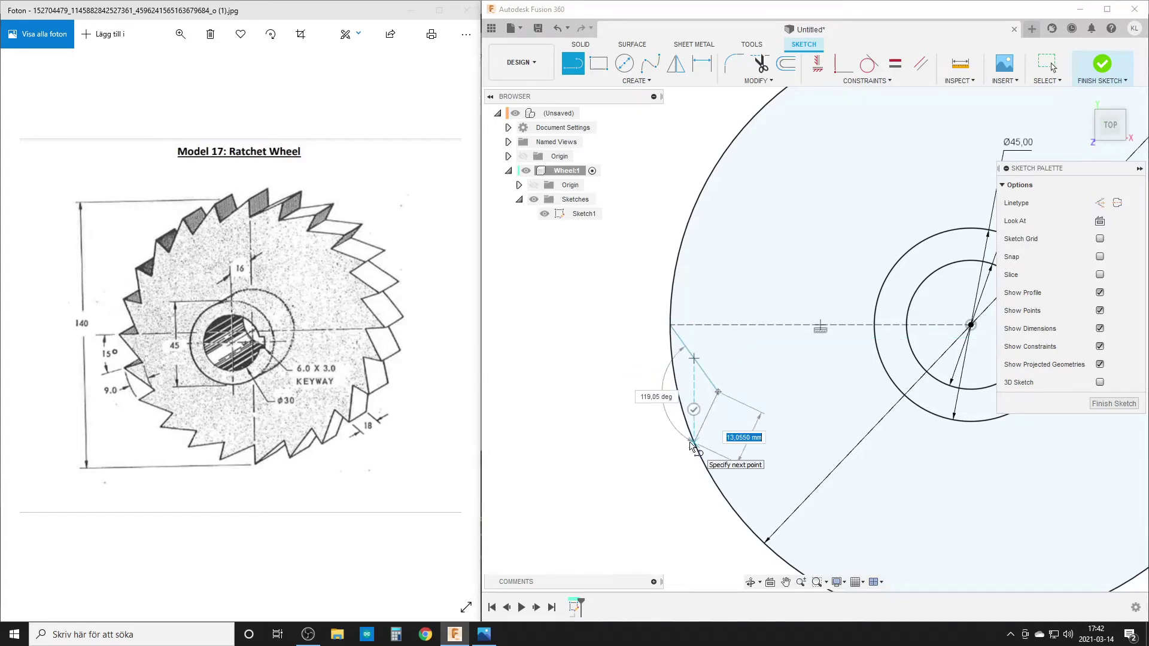
double_click(692, 434)
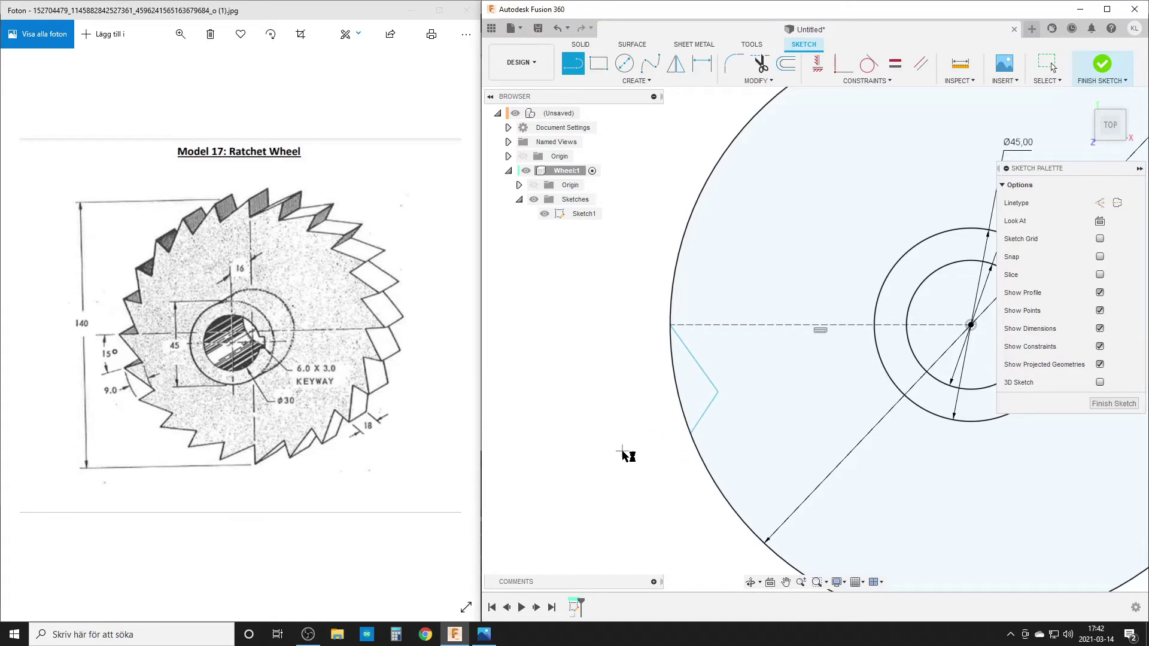
key("Escape")
scroll(615, 418, "down", 1)
scroll(616, 421, "down", 2)
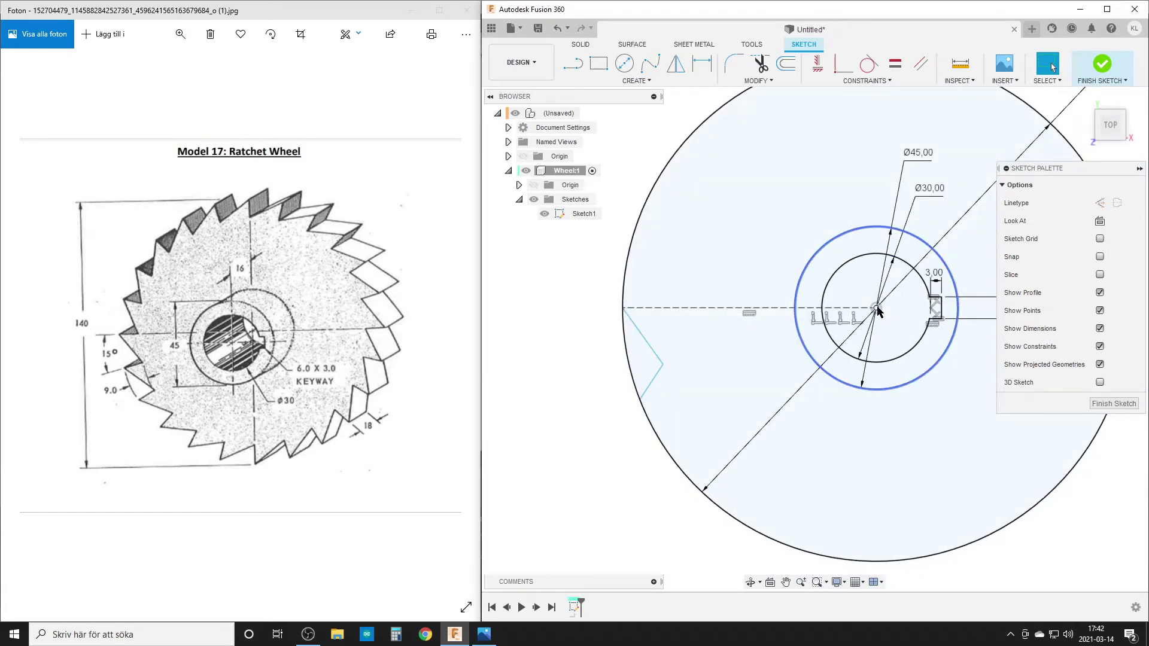
- Make the tooth's slanted edge coincident with the wheel's centre point
left_click(841, 72)
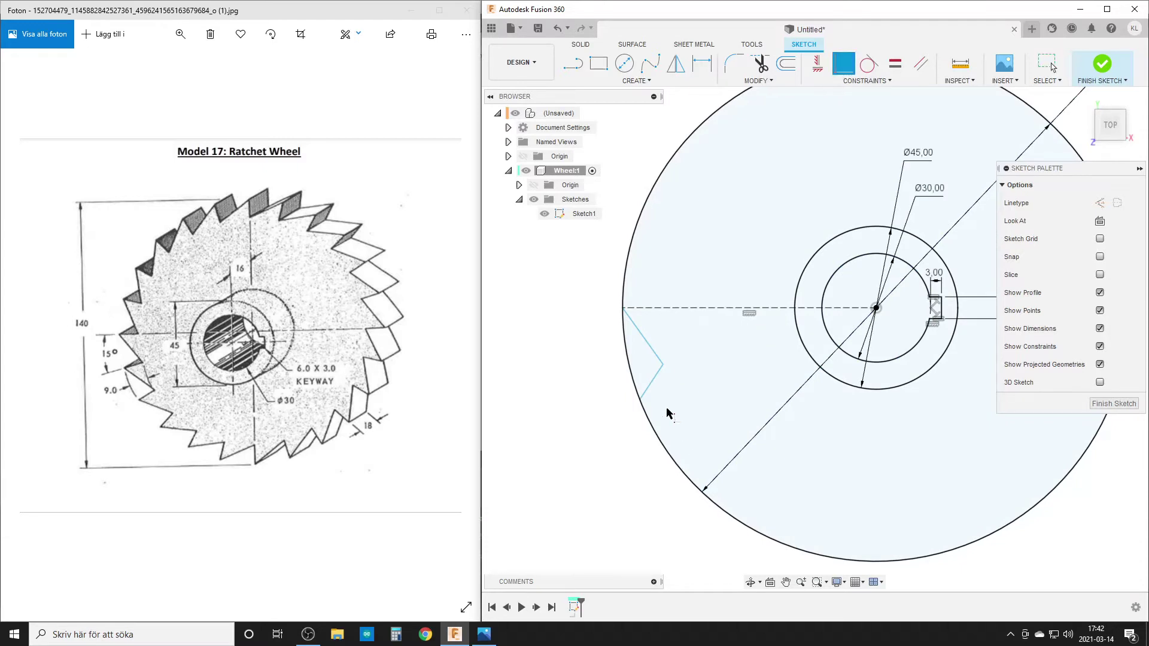
left_click(658, 379)
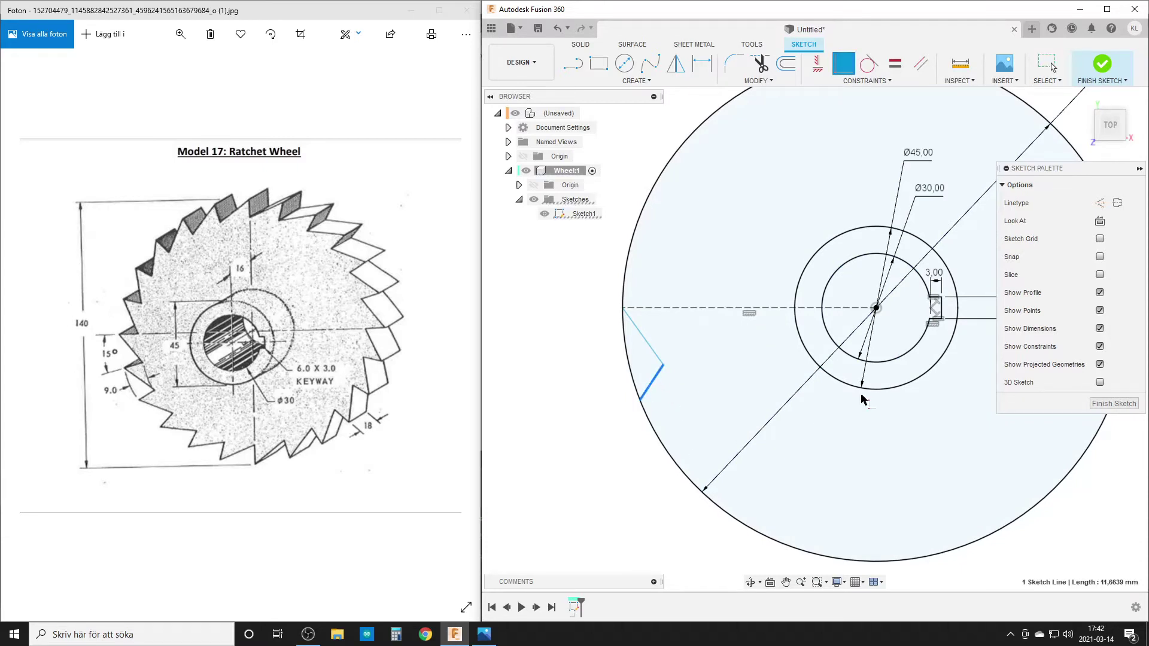
left_click(875, 309)
key("Escape")
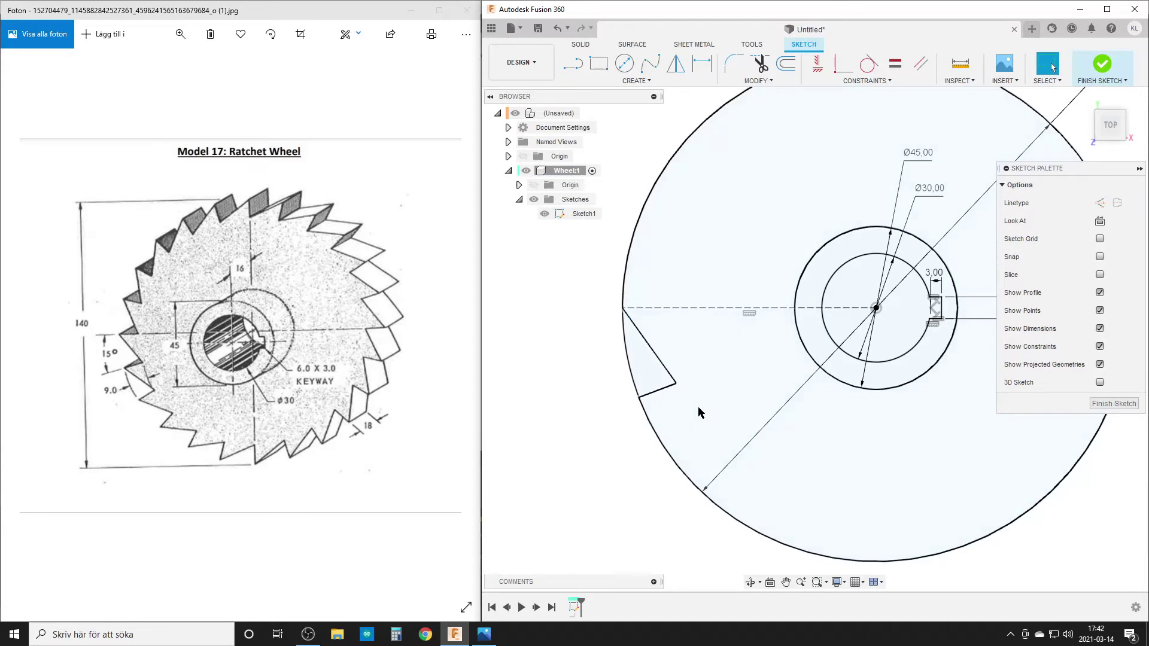
mouse_move(661, 390)
left_mouse_down()
mouse_move(769, 517)
mouse_move(732, 486)
mouse_move(658, 460)
mouse_move(662, 392)
left_mouse_up()
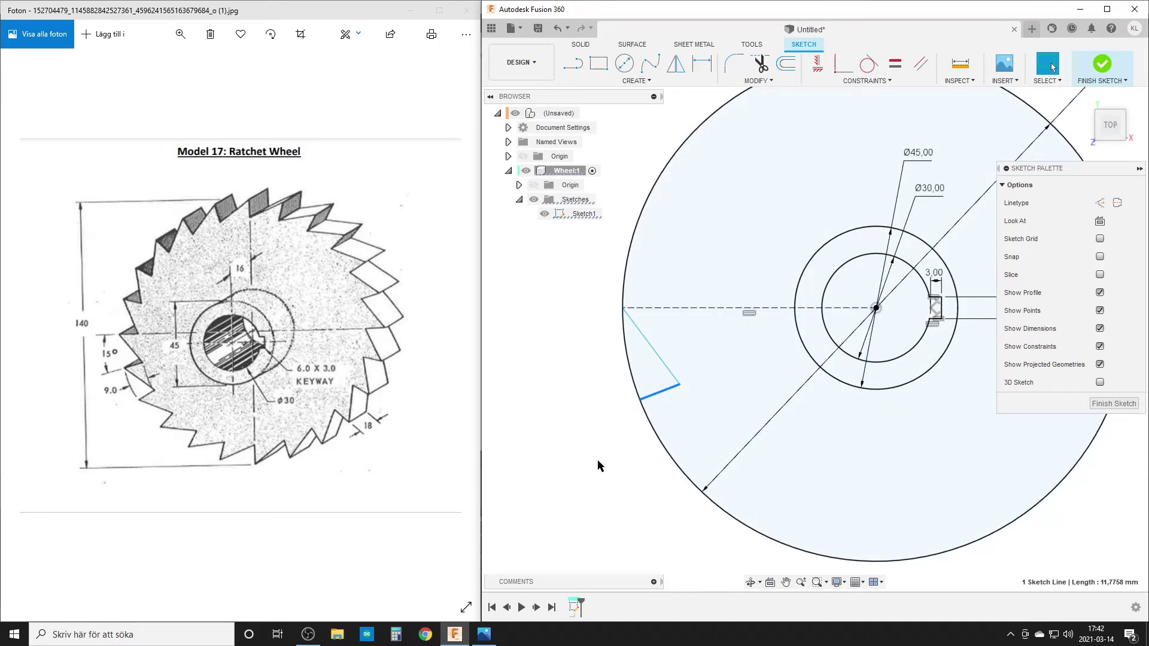
- Set the tooth edge at 15° from the horizontal centreline
key("d")
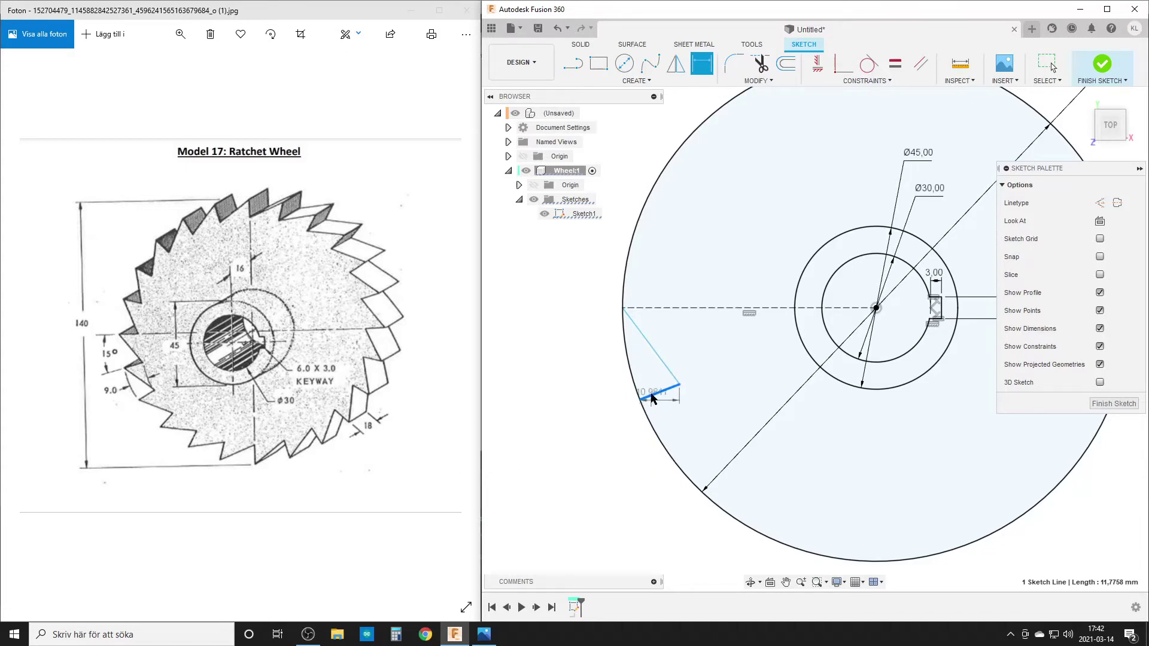
left_click(664, 309)
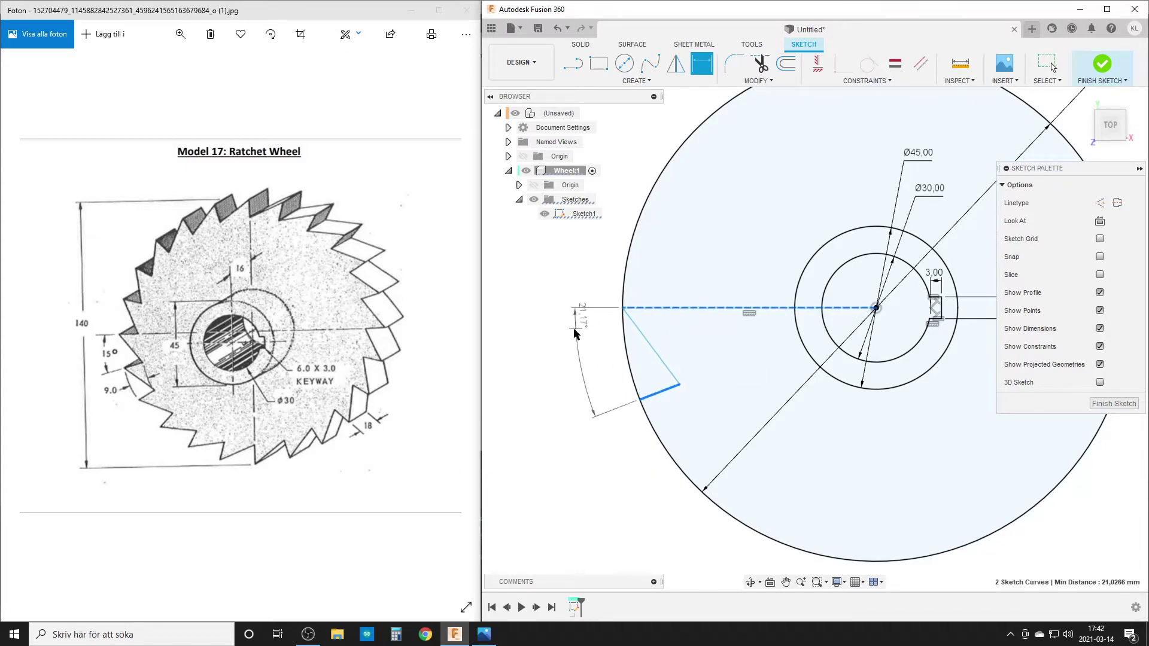
left_click(549, 341)
type("15")
key("Return")
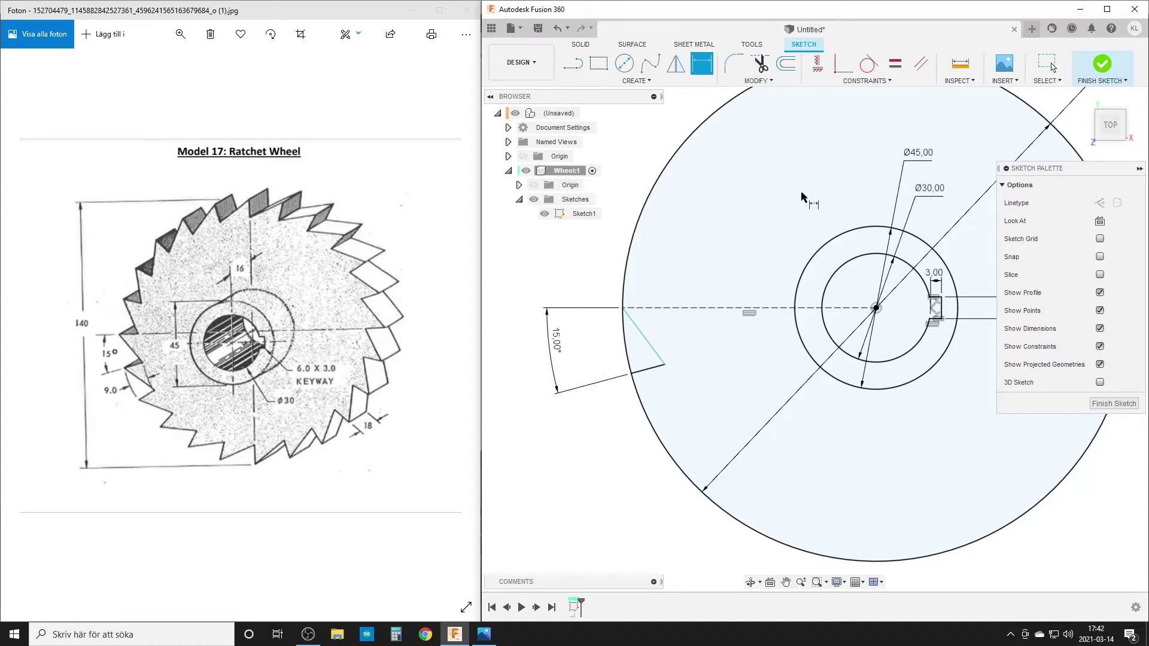
- Give the tooth's short edge a 9 mm horizontal dimension
left_click(646, 370)
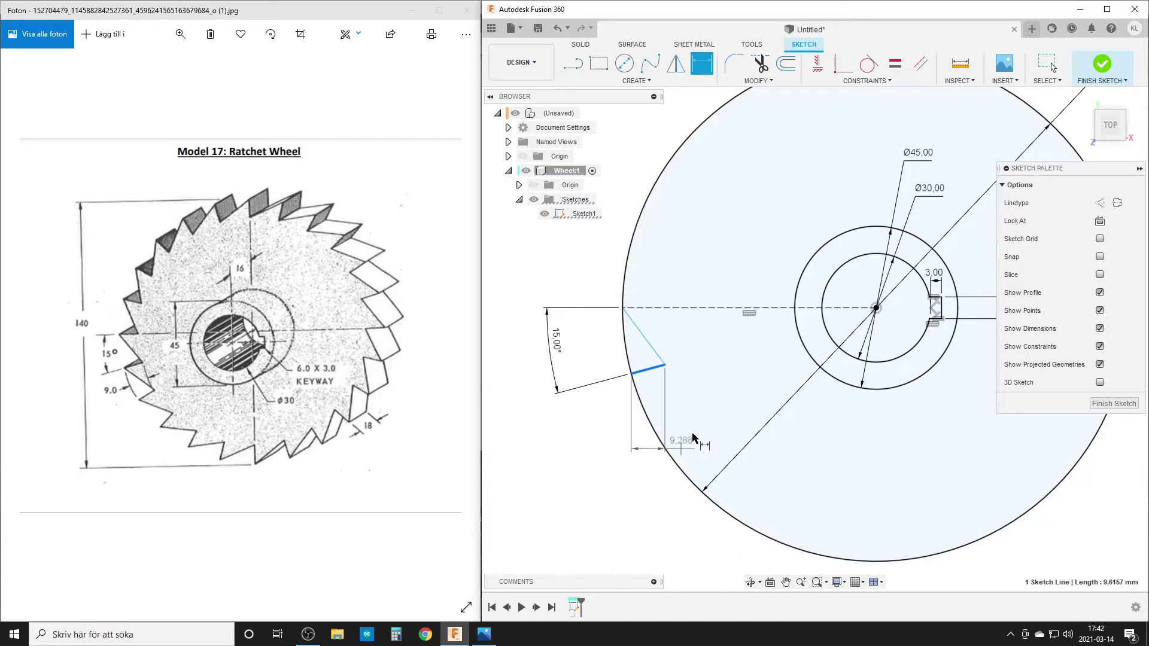
right_click(611, 460)
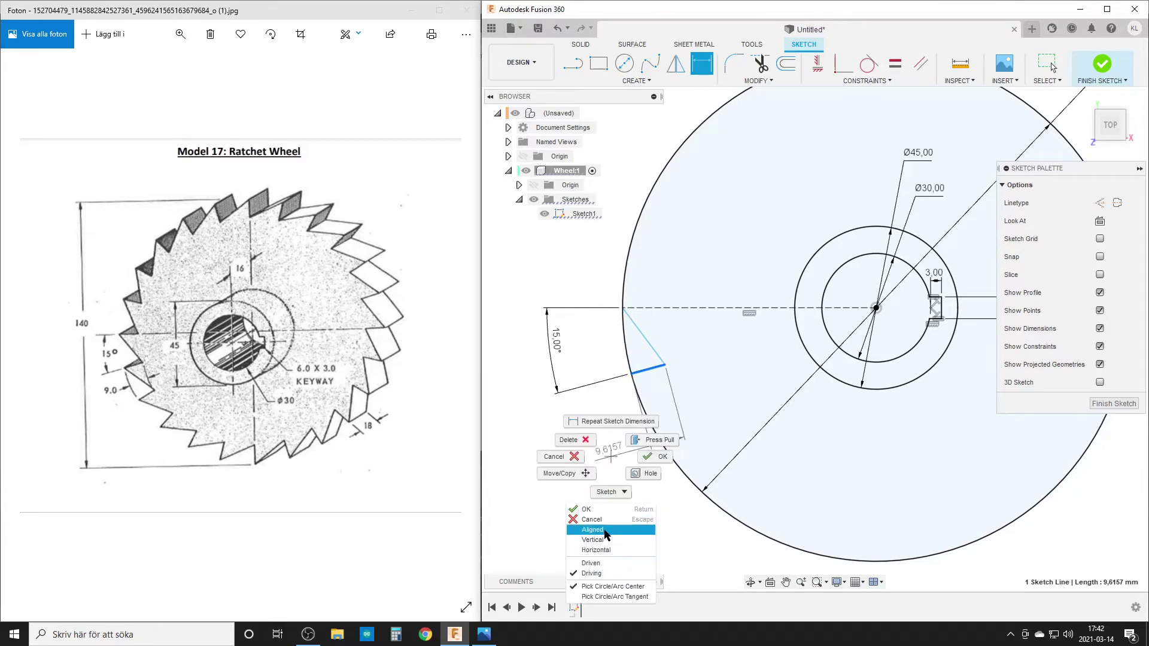
left_click(611, 551)
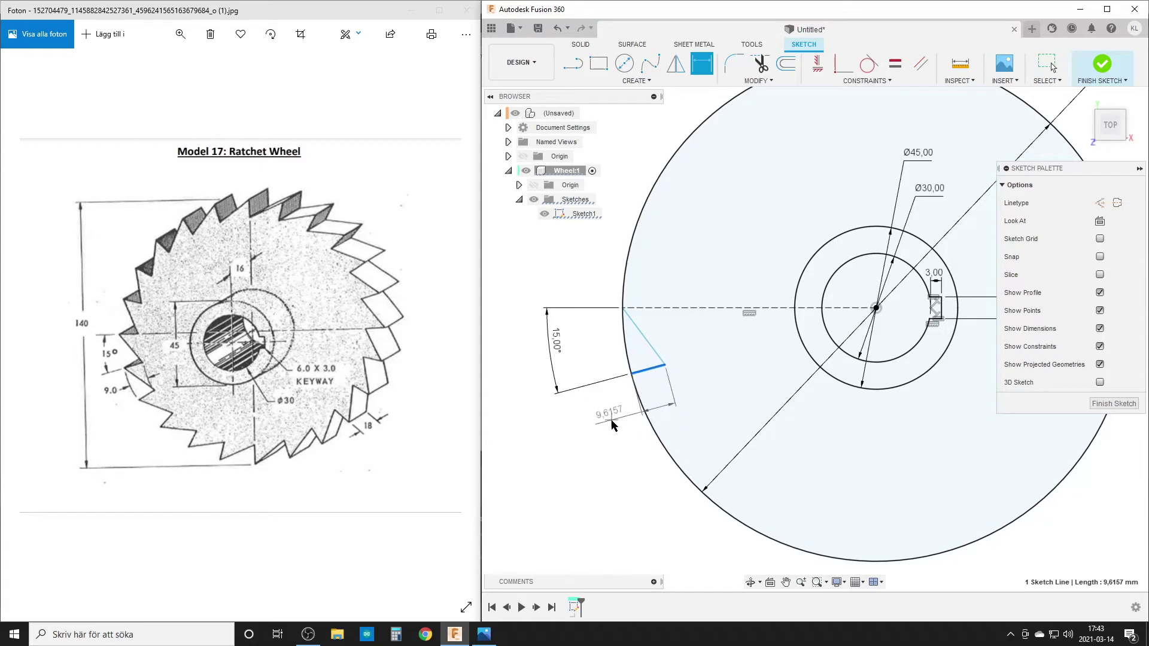
left_click(648, 416)
type("9")
key("Return")
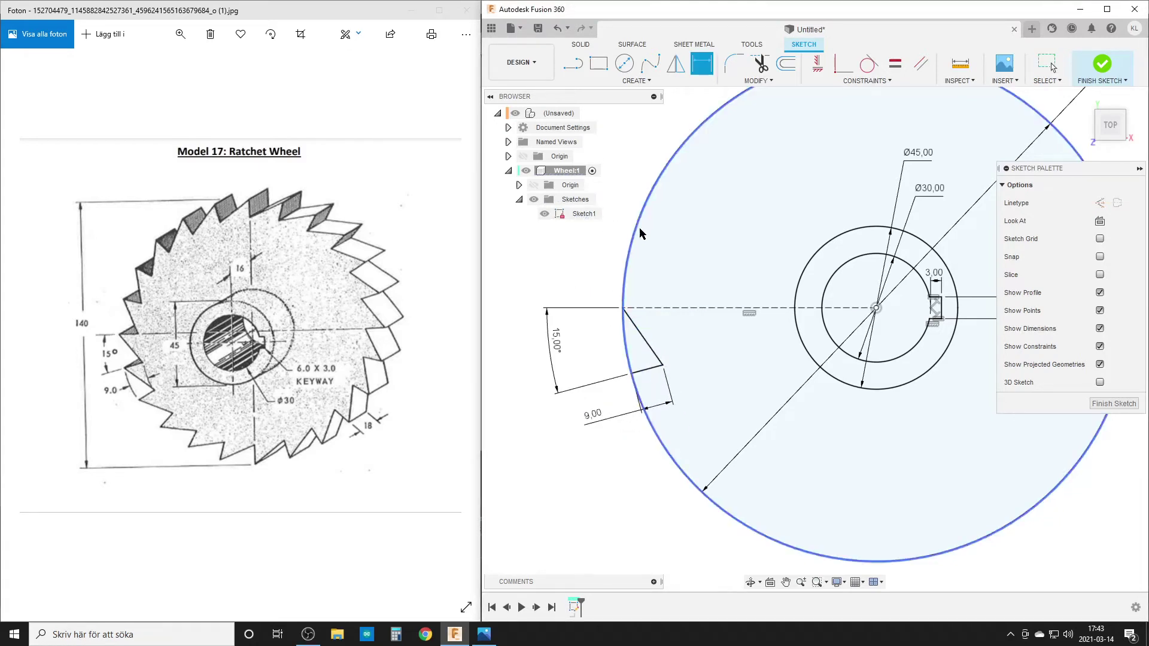
- Trim the outer circle's arc away across the tooth notch
left_click(760, 63)
left_click(627, 347)
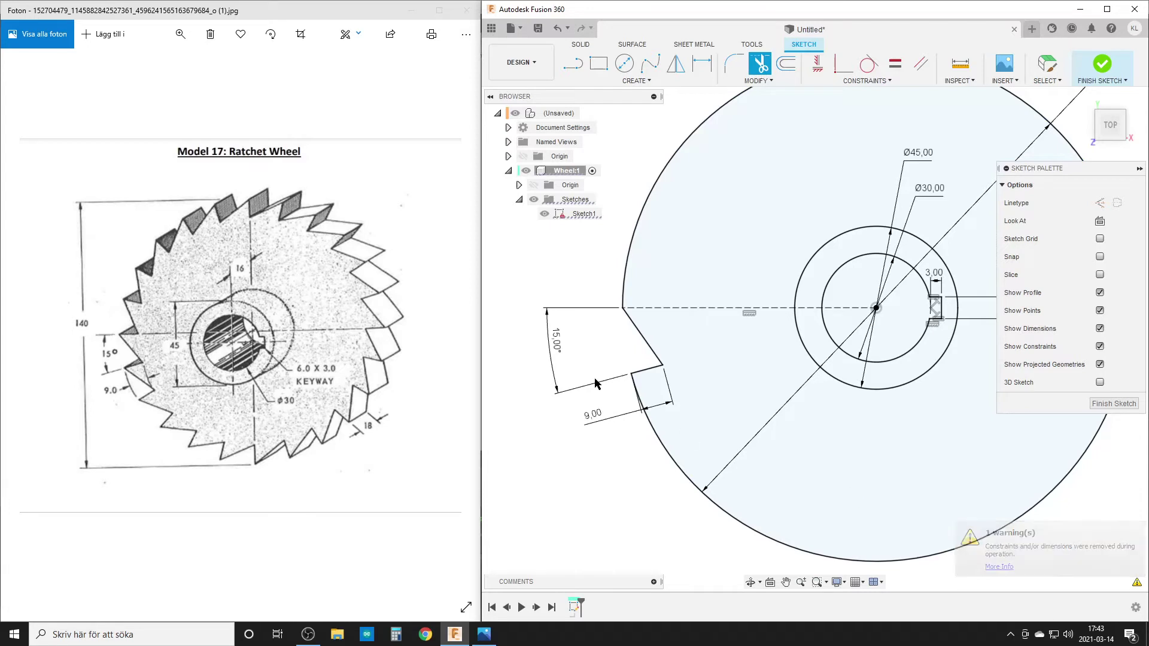
scroll(542, 216, "down", 2)
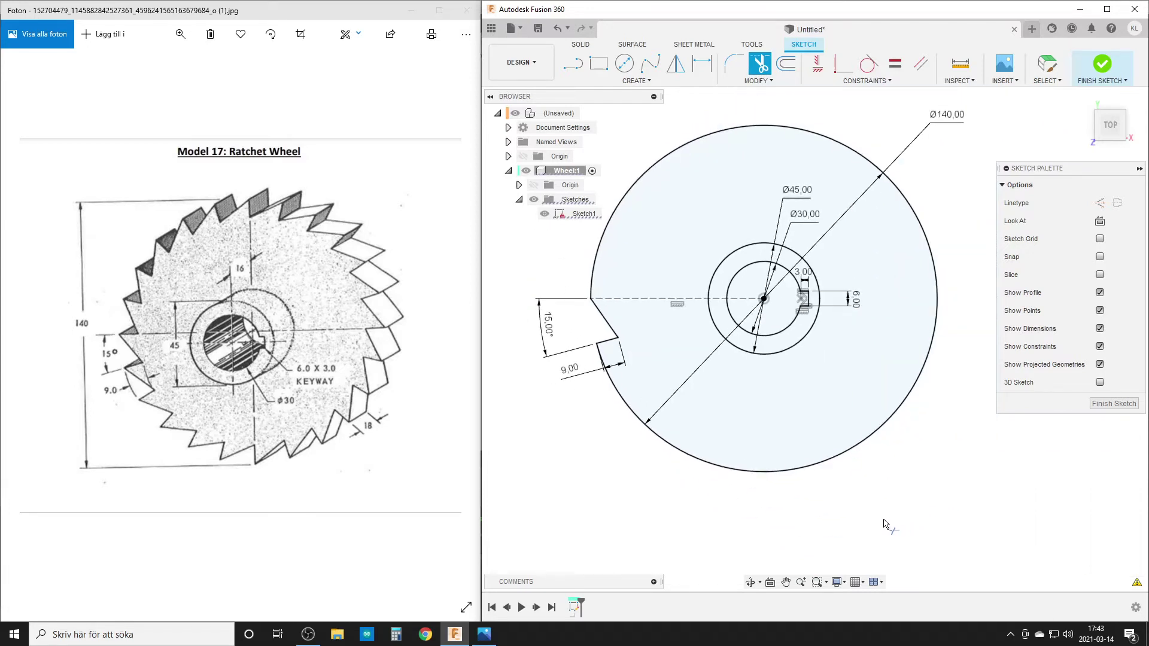
- Try a 10° notch angle, then restore it to 15°
key("Escape")
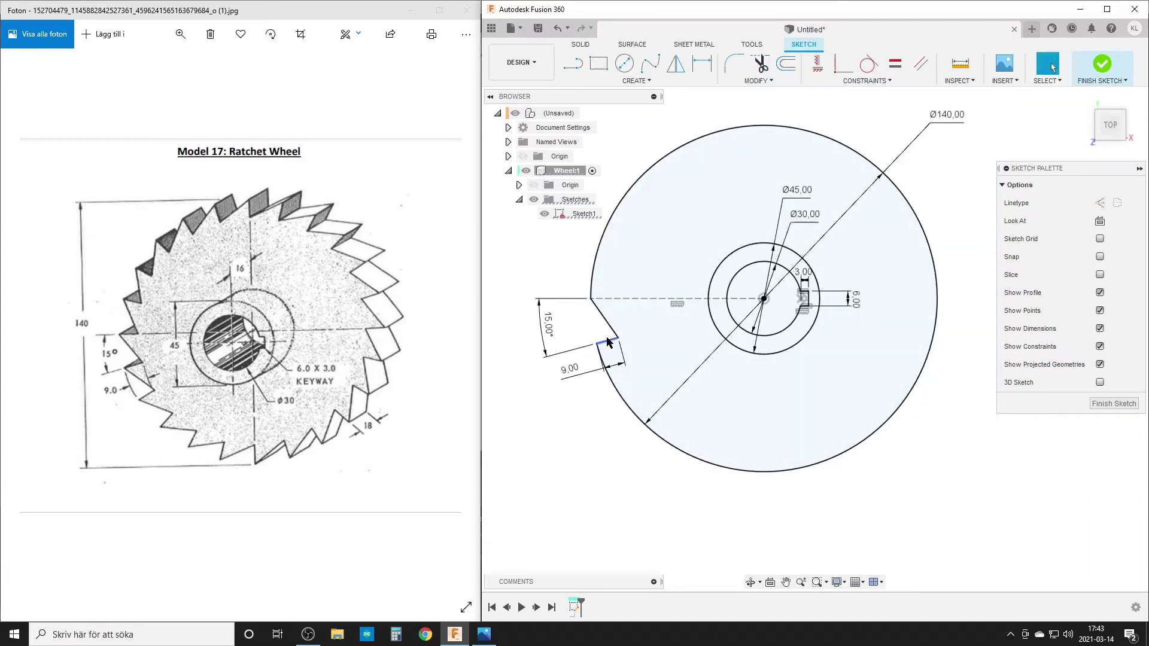
left_click(600, 241)
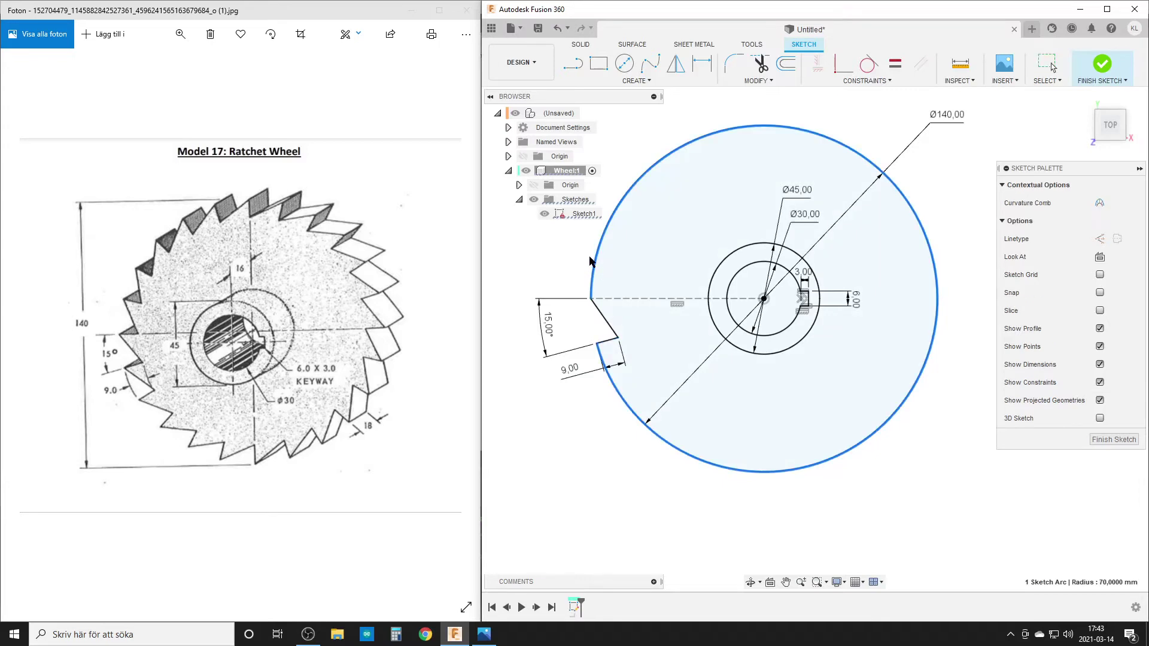
left_click(802, 346)
scroll(668, 451, "down", 2)
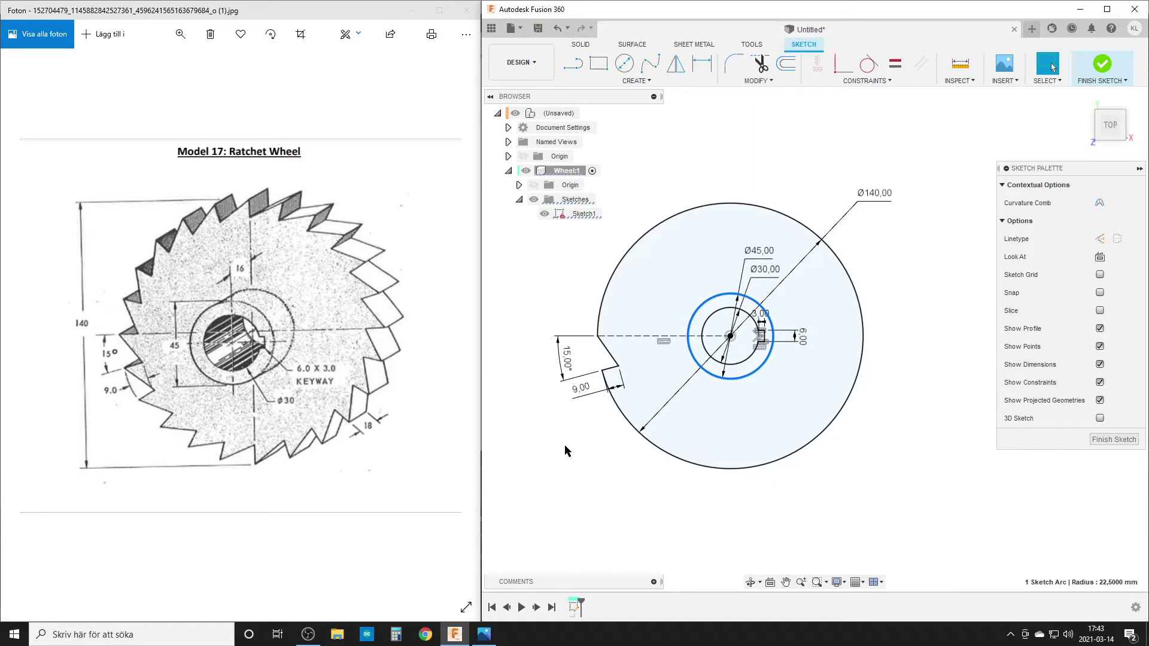
double_click(566, 357)
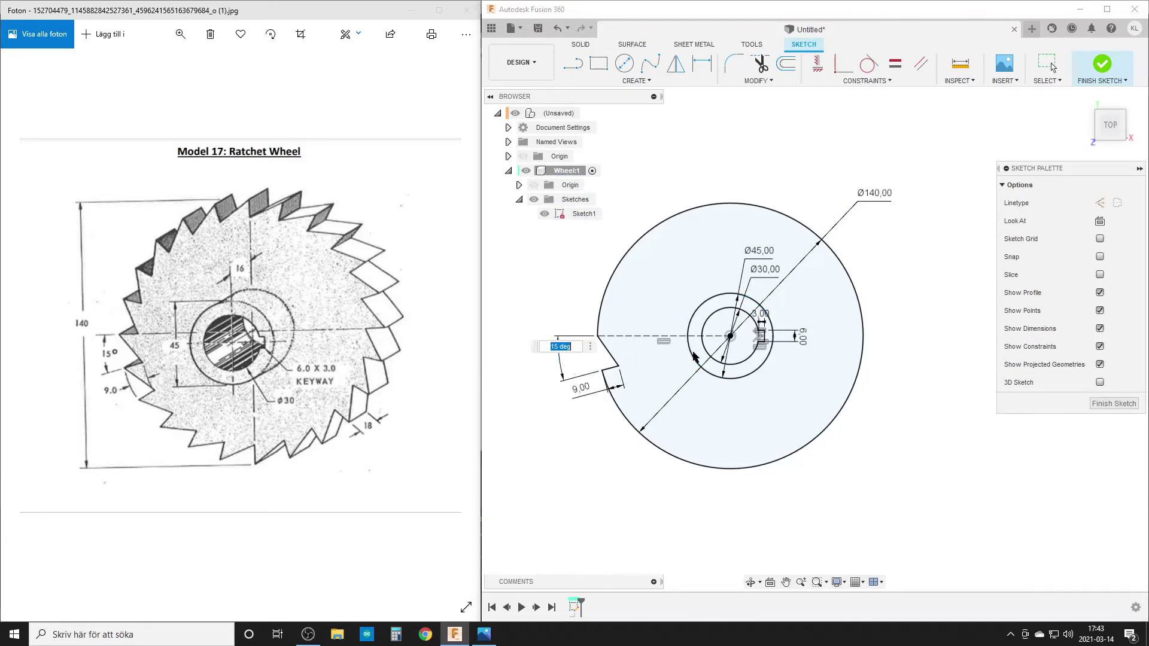
type("10")
key("Return")
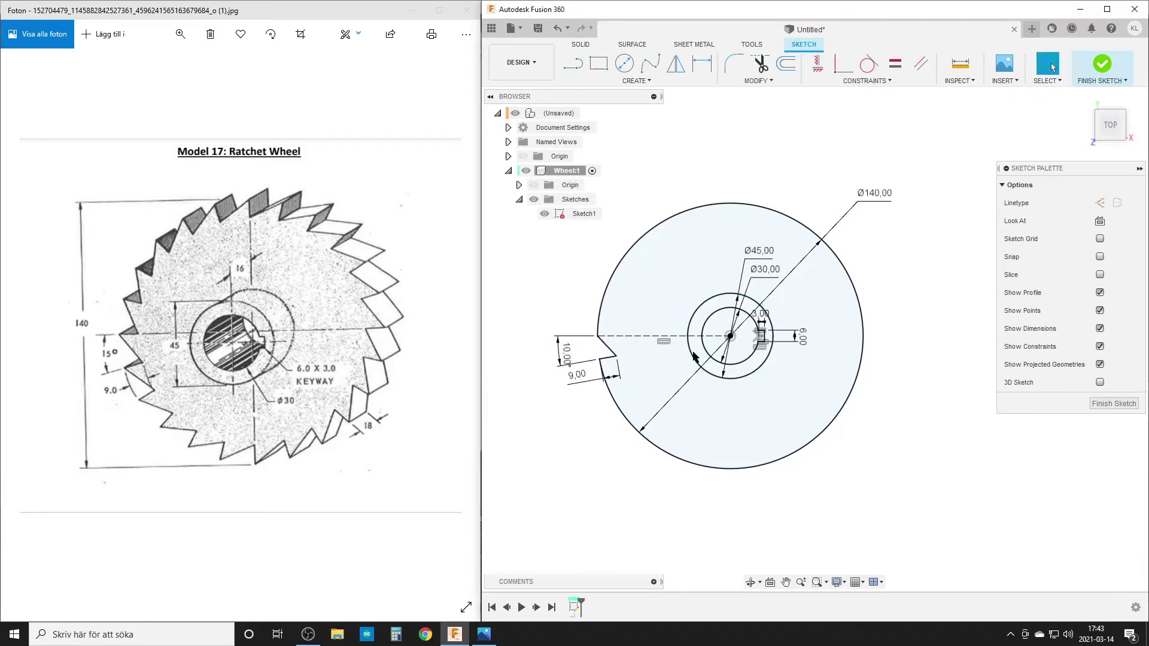
double_click(567, 356)
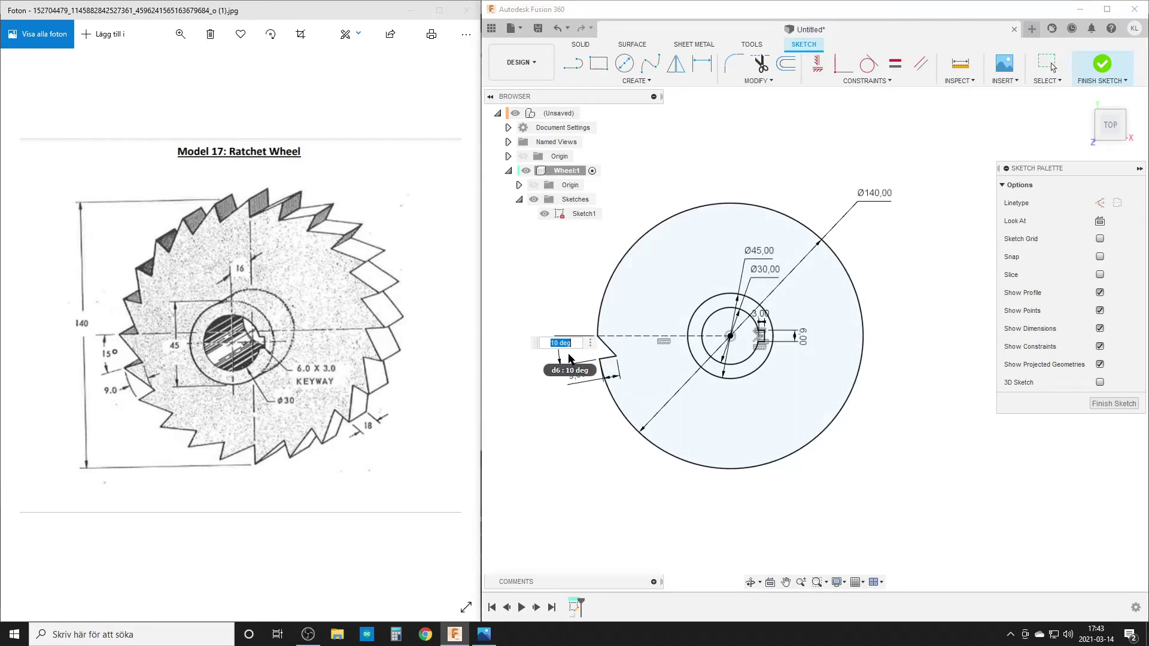
type("15")
key("Return")
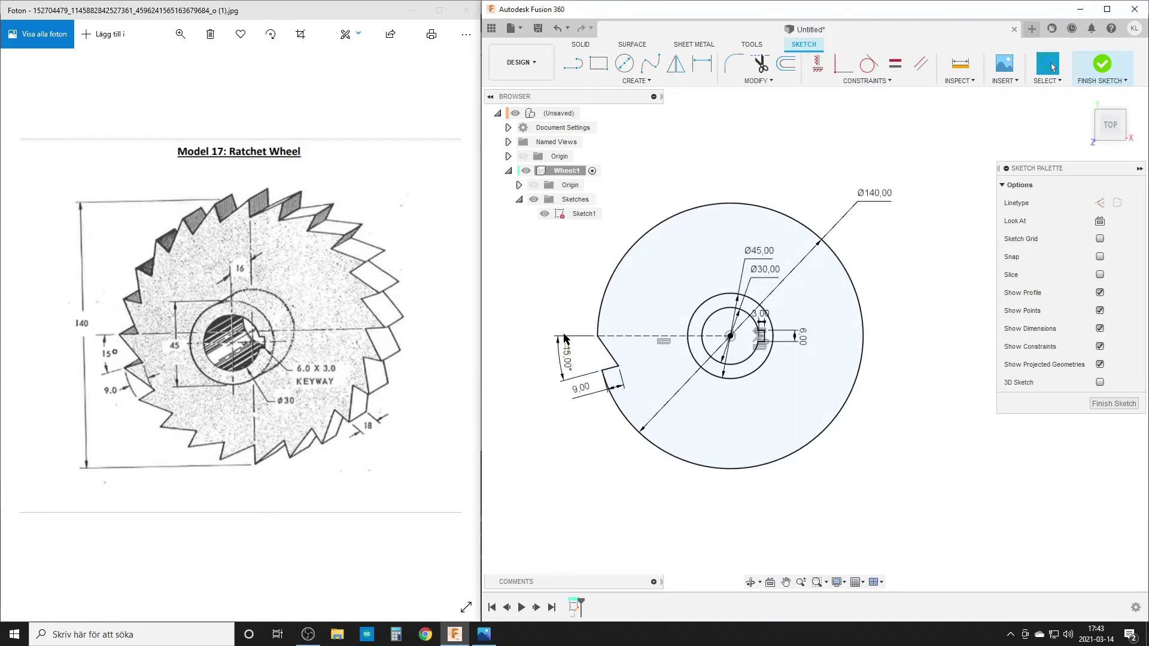
- Move the 15° angle and 9 mm dimensions outward, clear of the wheel outline
left_click(612, 356)
left_click_drag(568, 362, 561, 316)
mouse_move(583, 399)
left_mouse_down()
mouse_move(555, 406)
mouse_move(566, 412)
left_mouse_up()
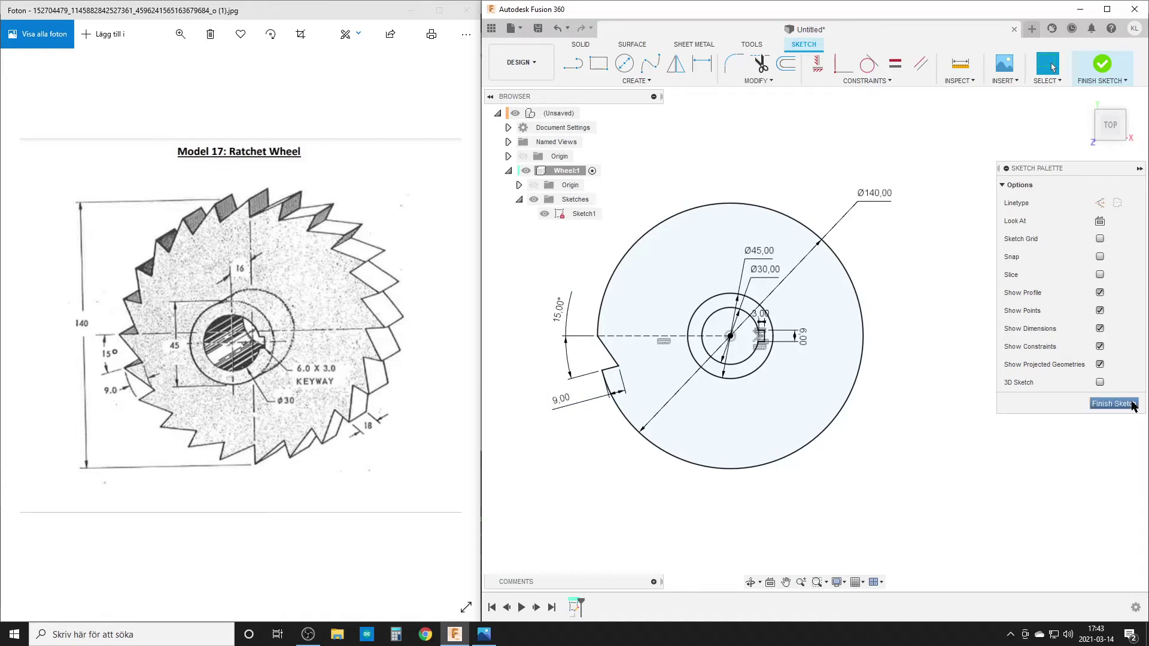
- Close the Wheel sketch, then zoom and pan until the disc sits centred in view
left_click(1132, 405)
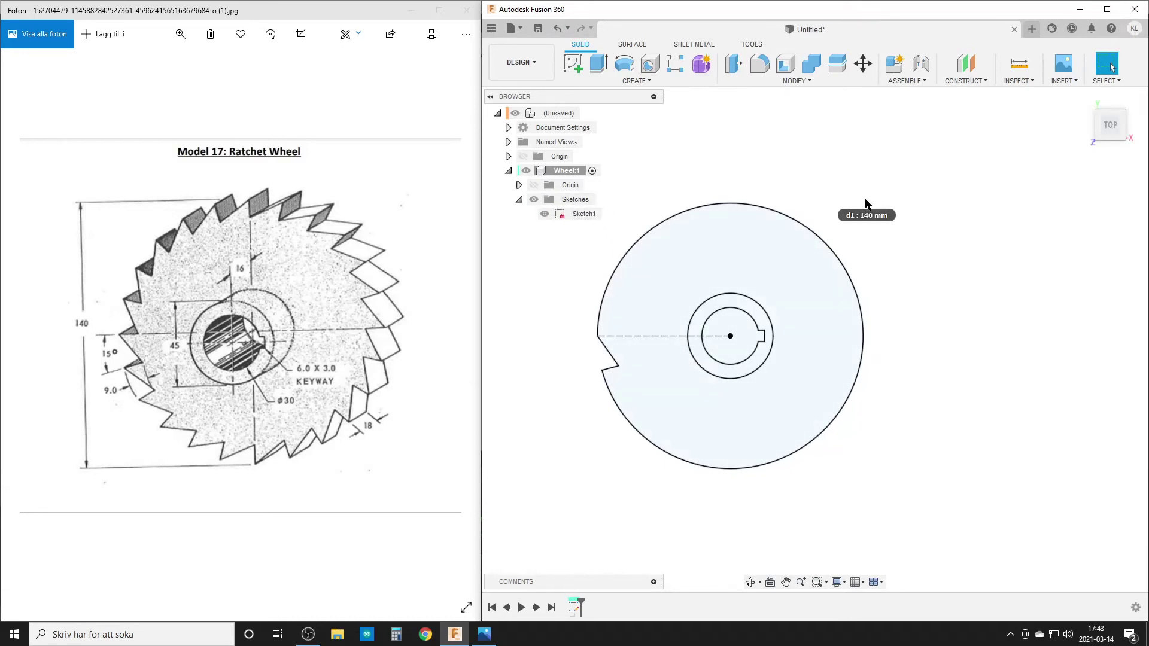
scroll(698, 294, "up", 2)
middle_click_drag(698, 294, 787, 302)
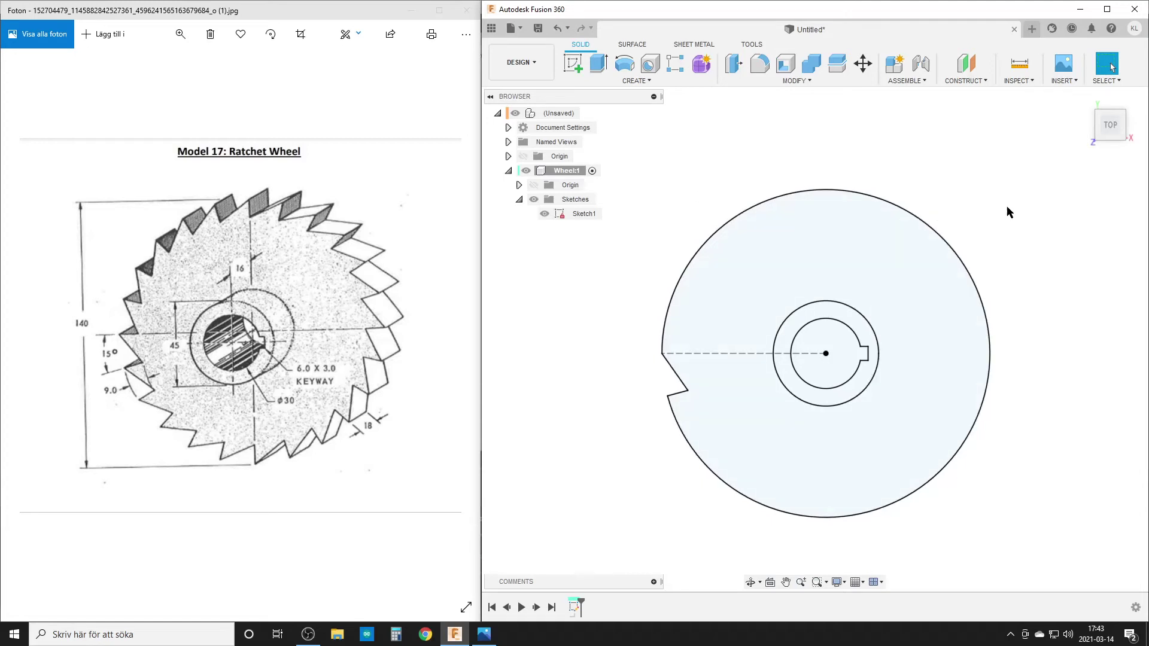
- Extrude the notched outer disc profile by 1 into a solid Wheel body, leaving the Ø45 centre open
left_click(597, 62)
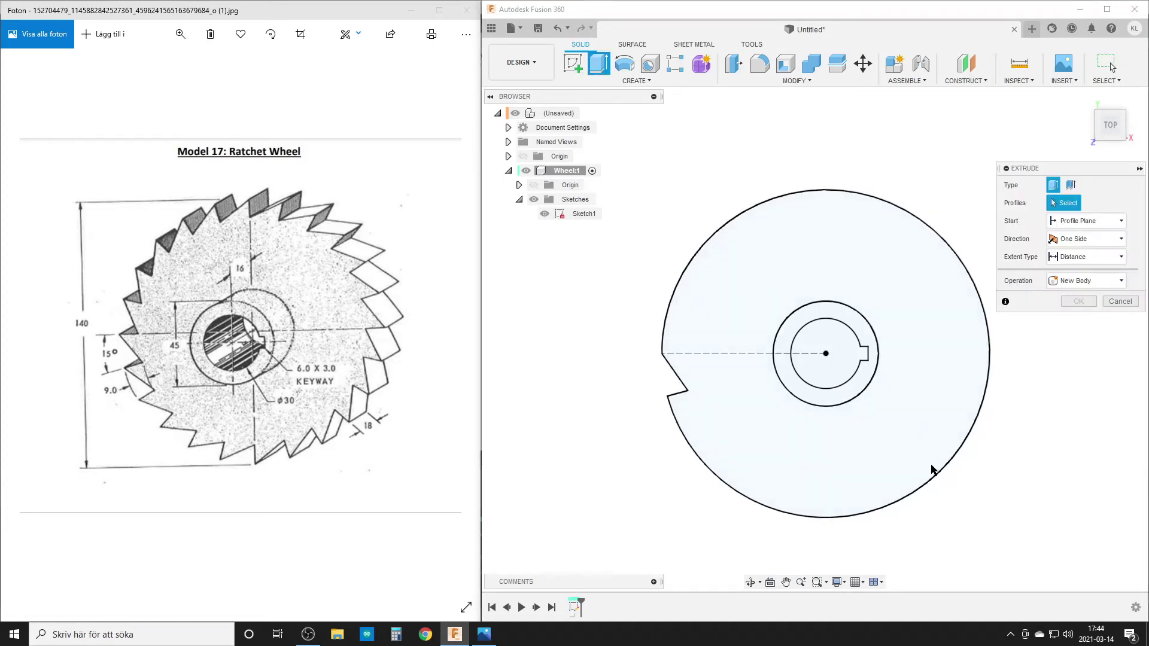
left_click(857, 323)
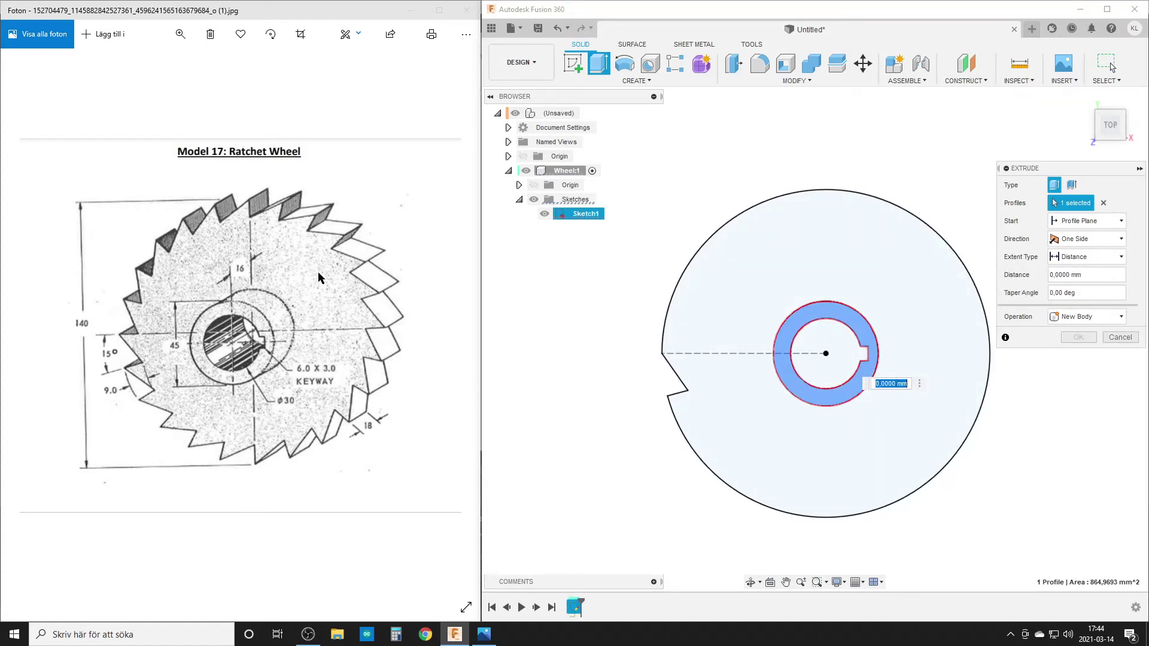
left_click(1119, 337)
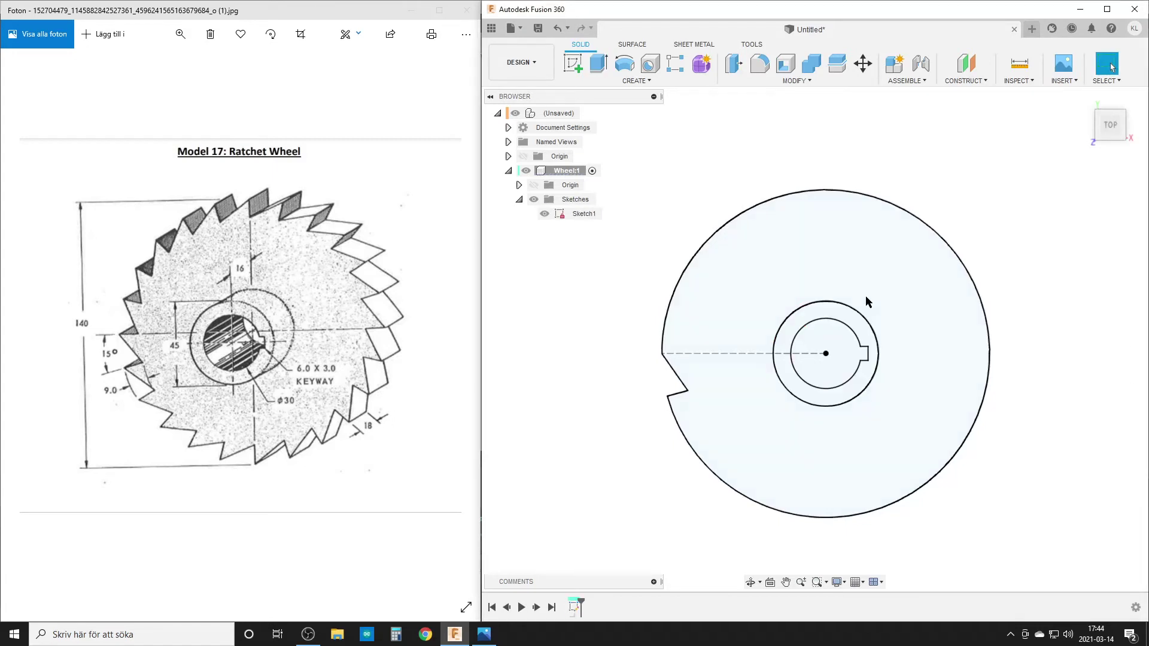
key("e")
left_click(803, 259)
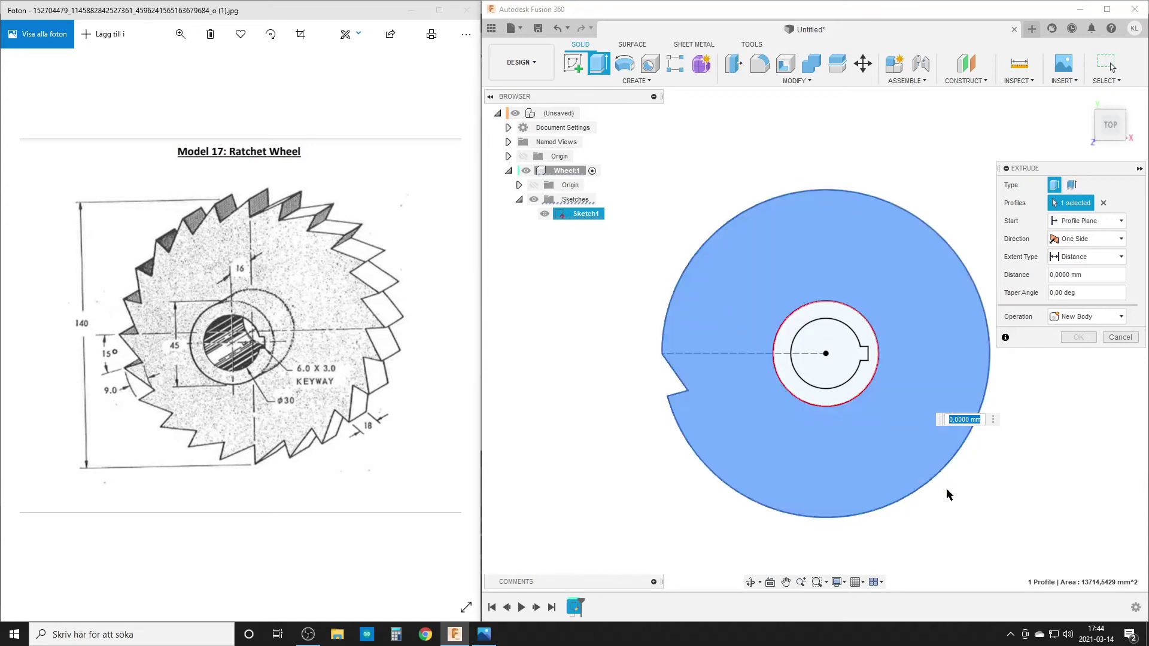
middle_click_drag(806, 509, 946, 398, "shift")
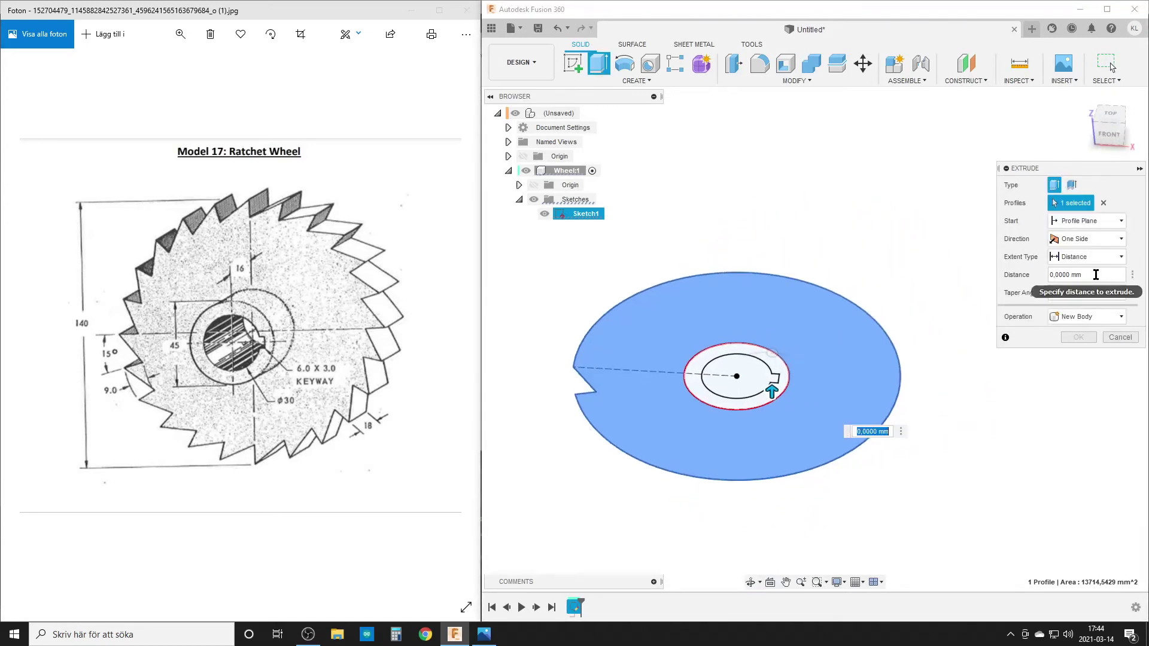
left_click(1096, 274)
type("18")
key("Return")
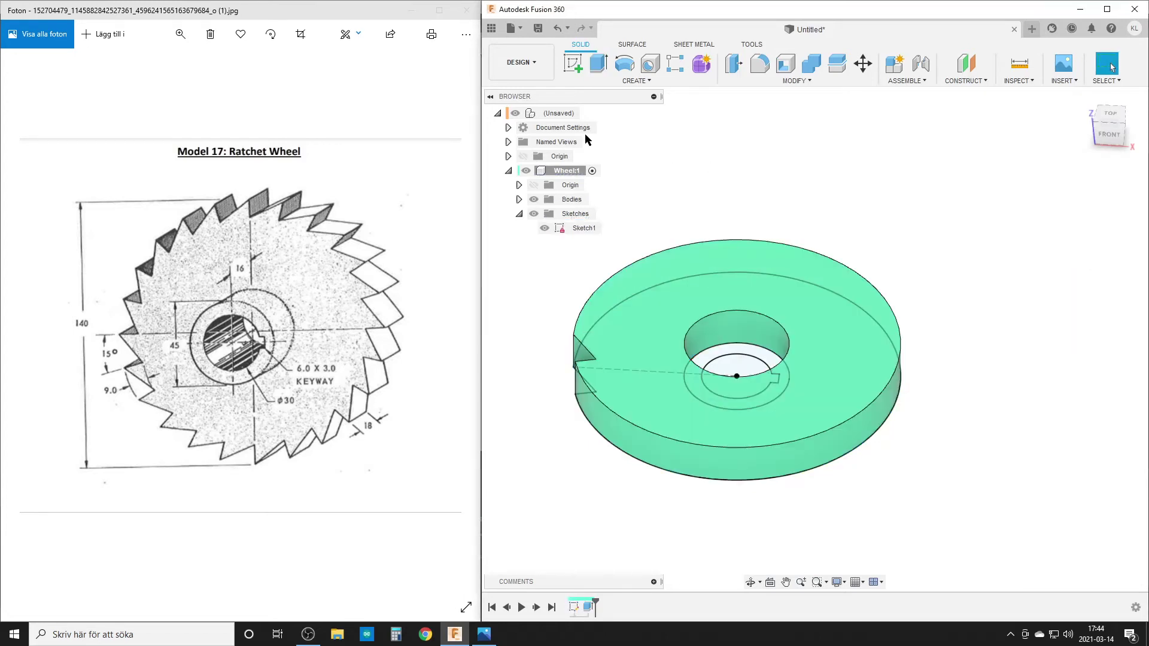
- Extrude the Ø45–Ø30 keyed hub ring To Object at the disc's top face with offset 16, joined
left_click(567, 70)
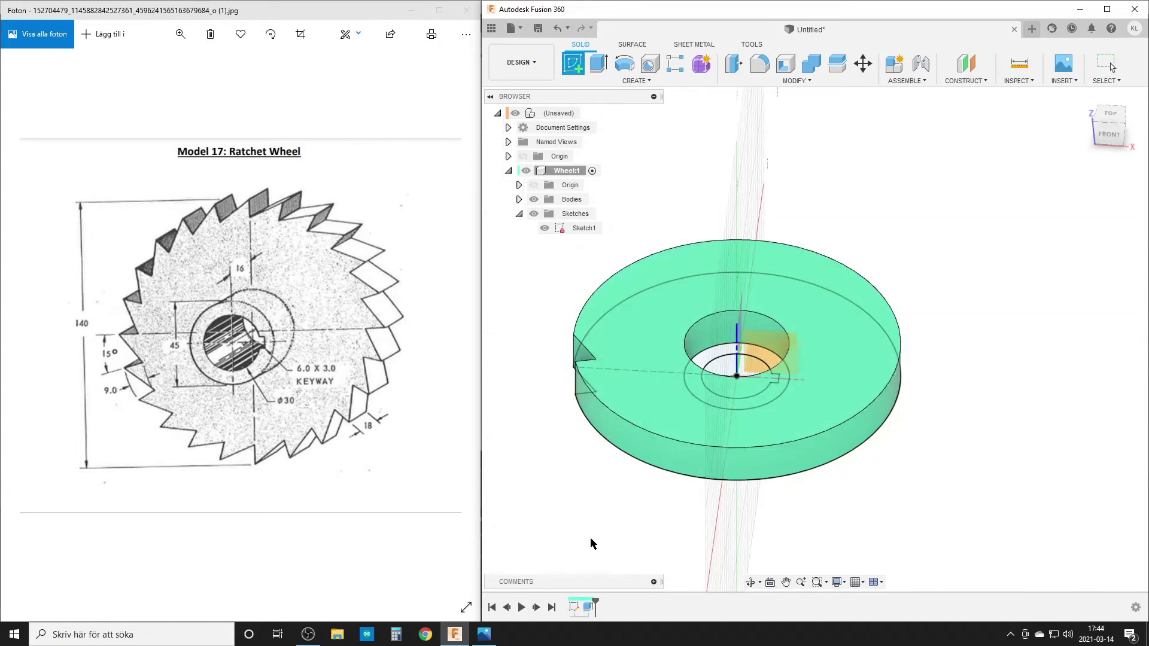
left_click(721, 359)
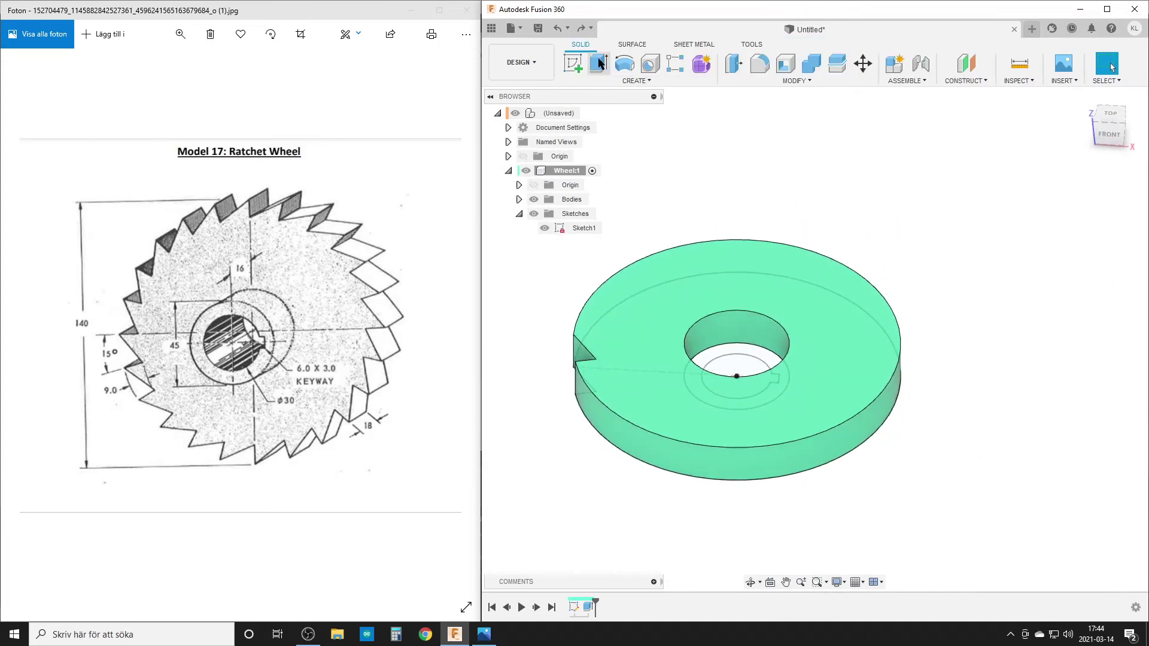
left_click(598, 63)
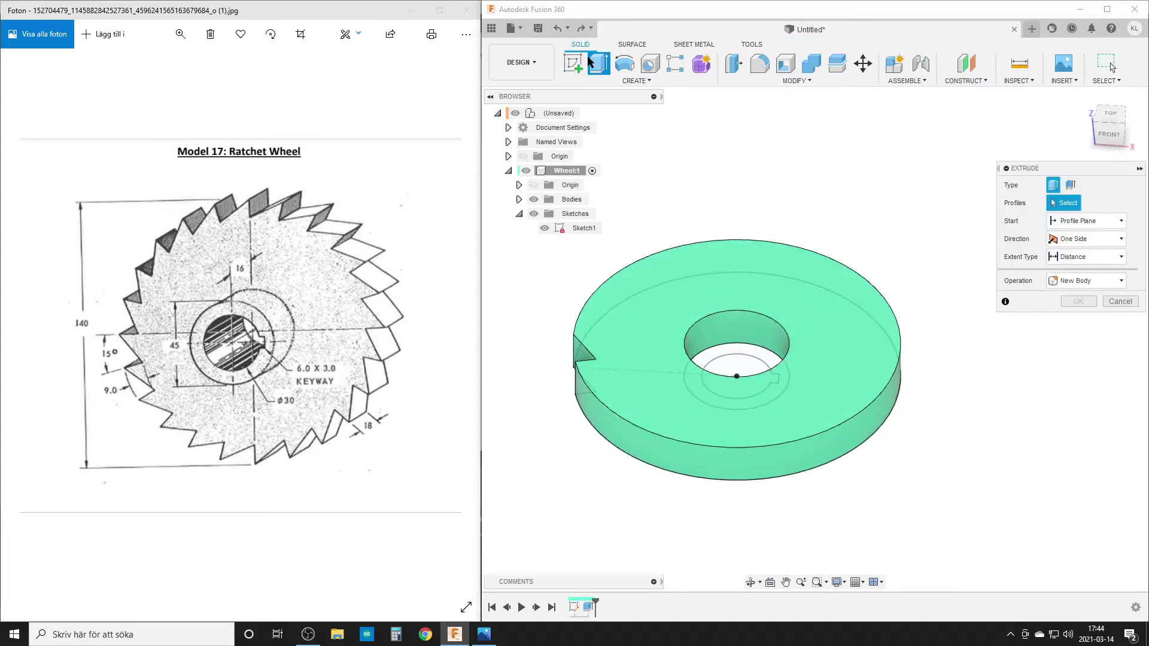
left_click(736, 351)
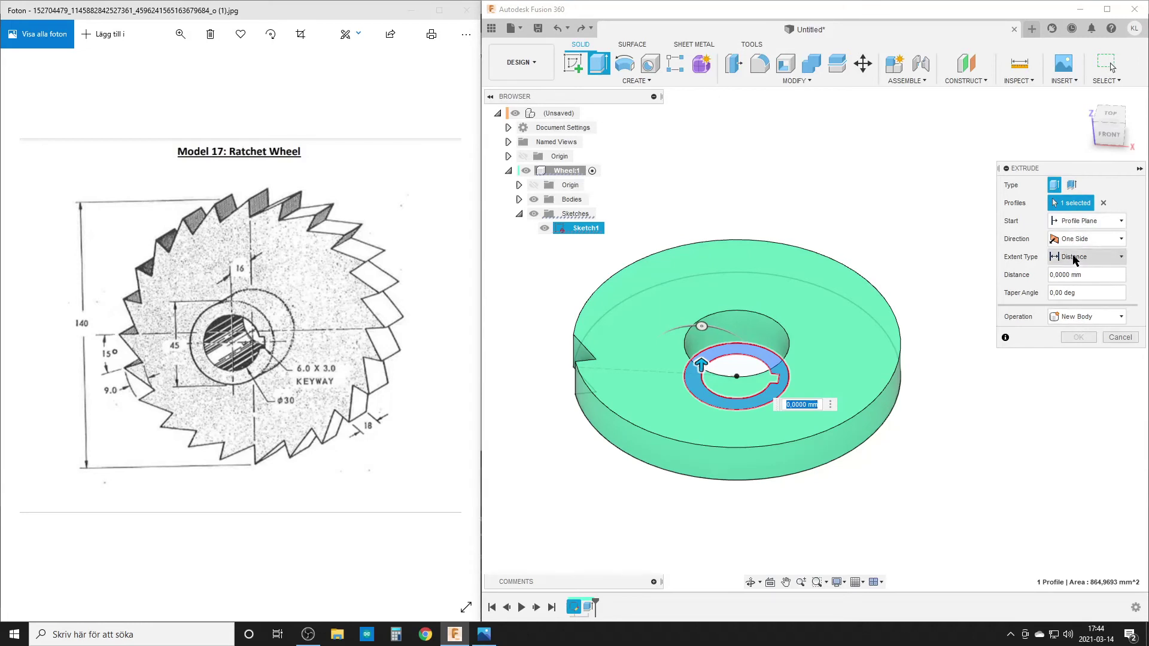
left_click(1104, 257)
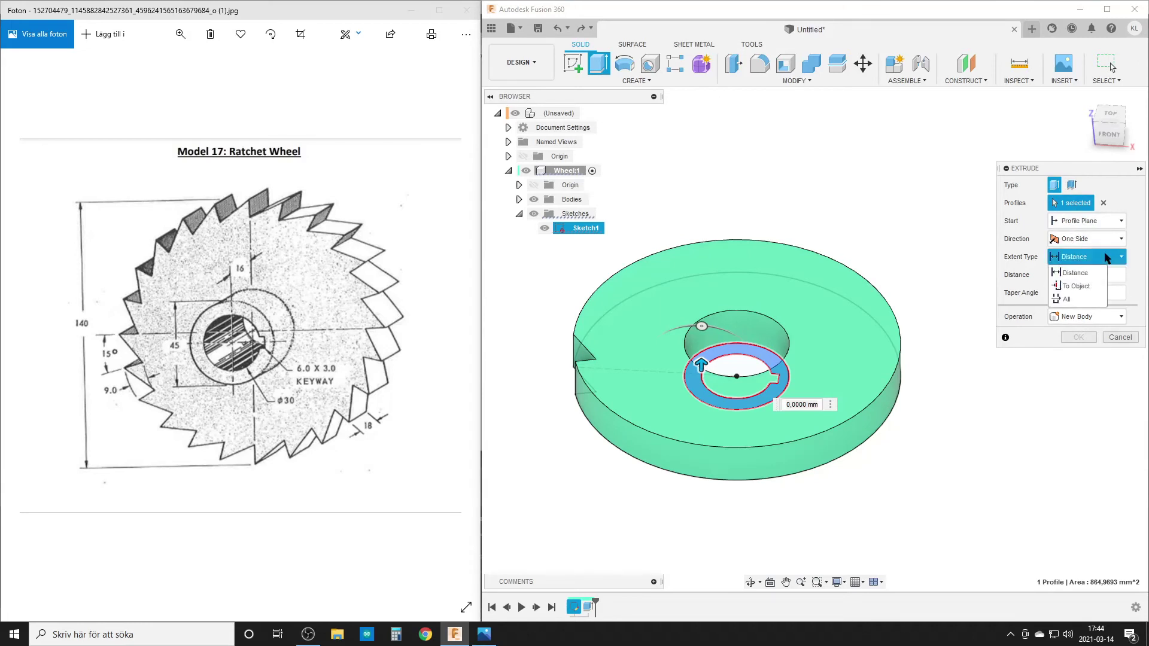
left_click(1083, 286)
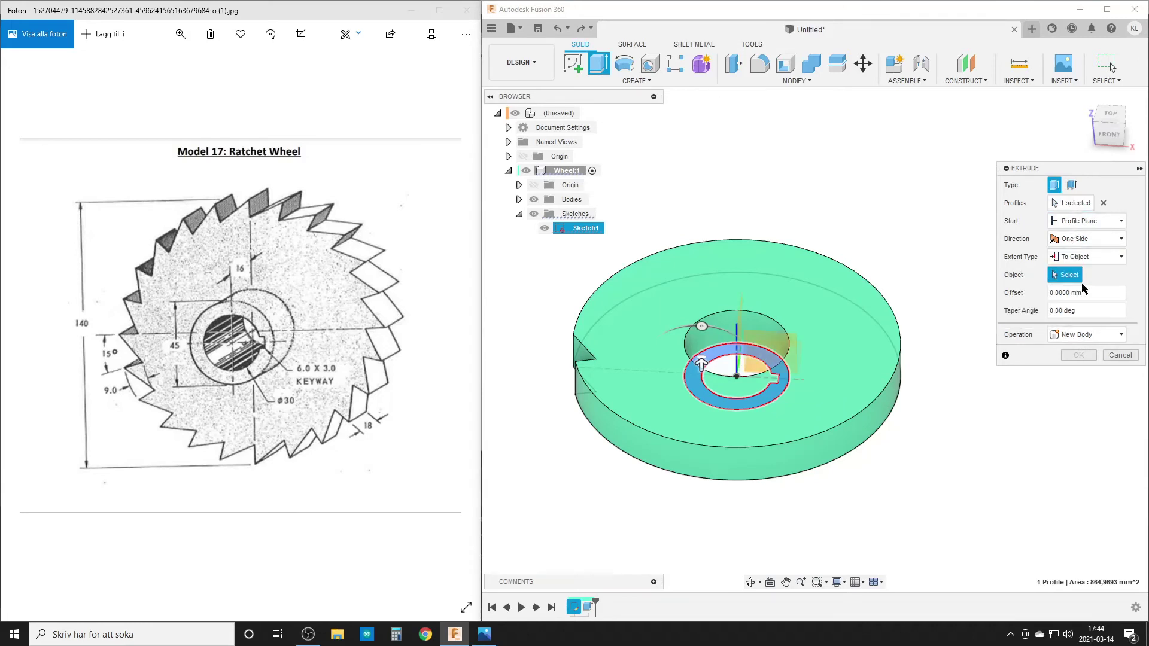
left_click(776, 284)
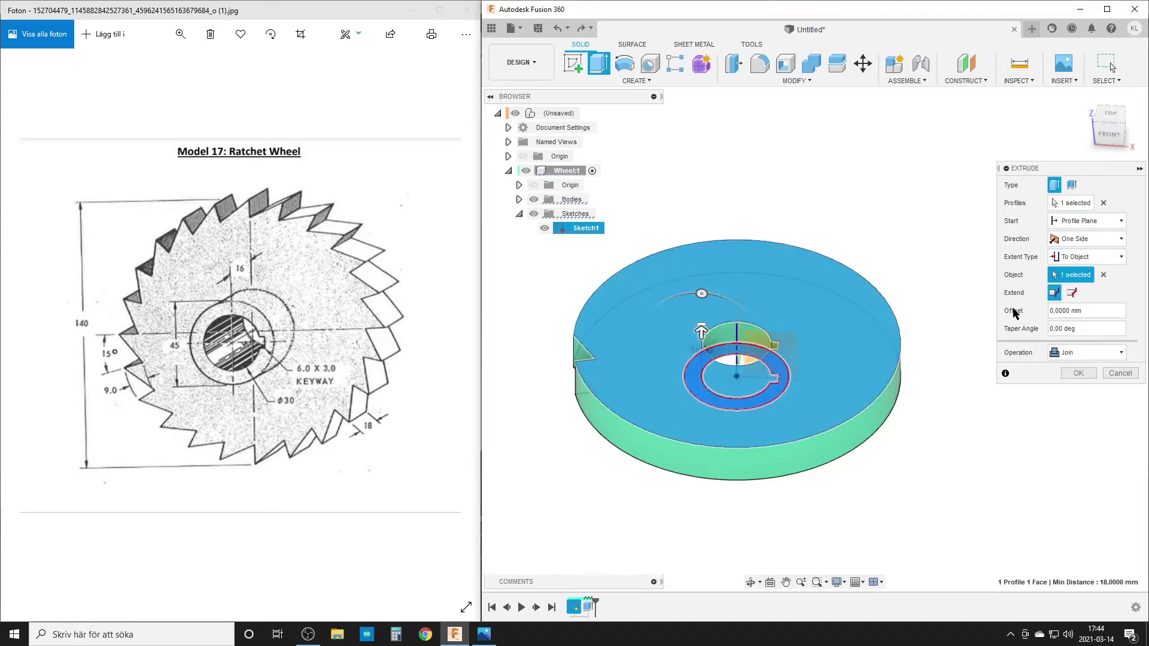
left_click_drag(1093, 311, 1024, 316)
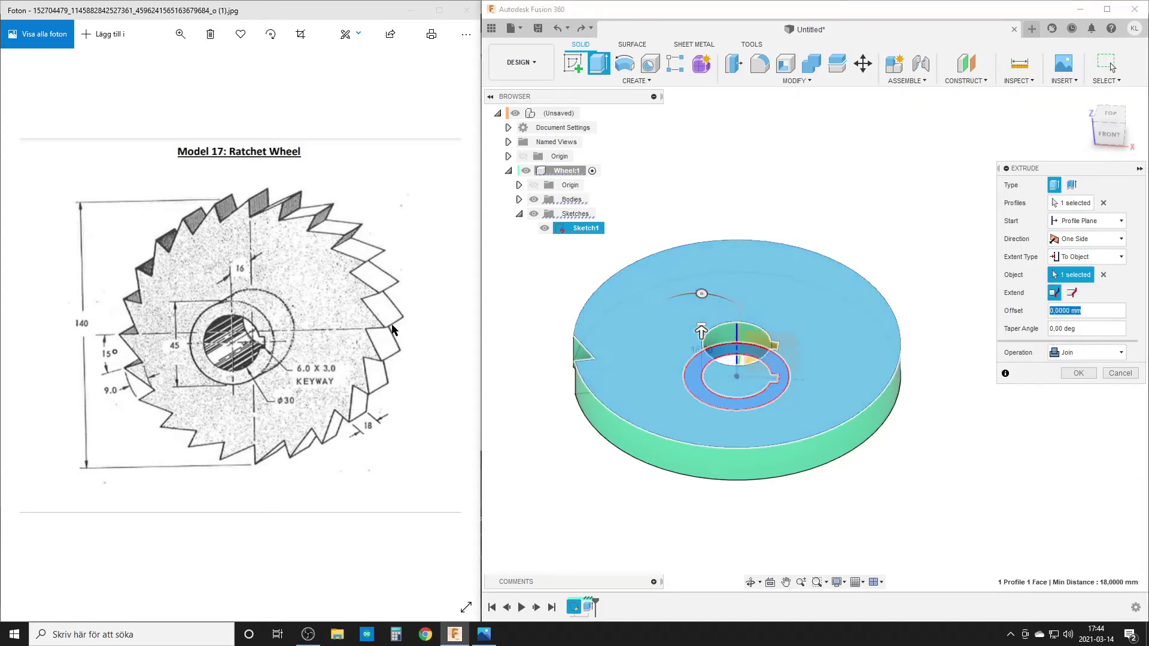
type("16")
key("Return")
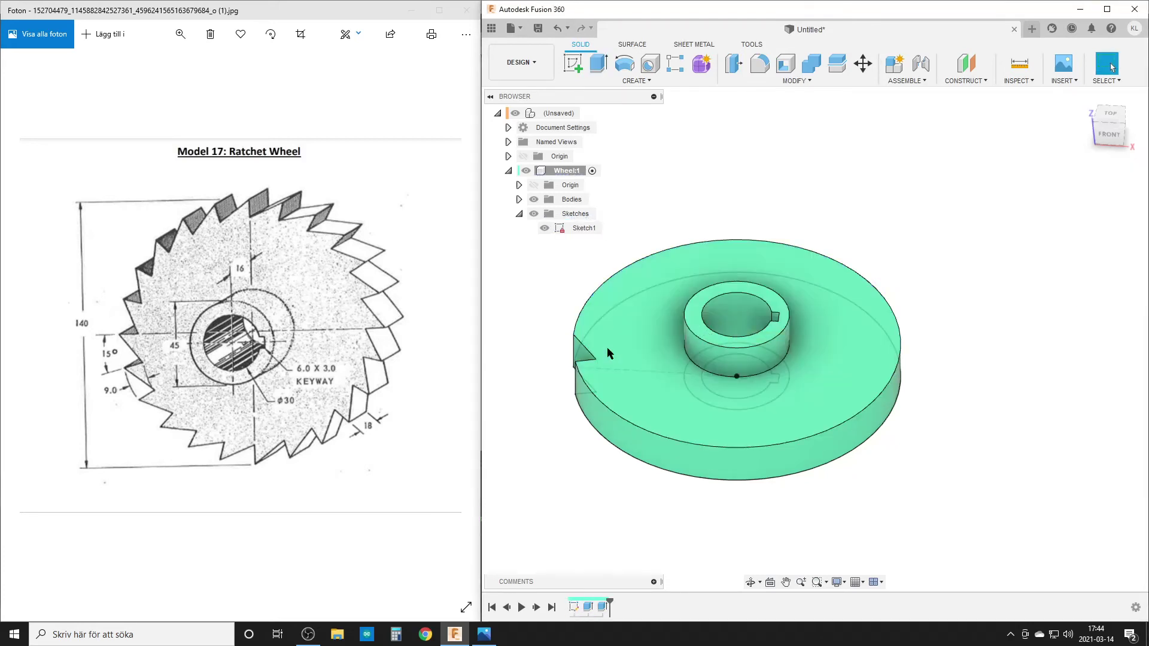
- Hide Sketch1 and orbit so the solid wheel's raised hub and side notch face the front
middle_click_drag(802, 412, 802, 444, "shift")
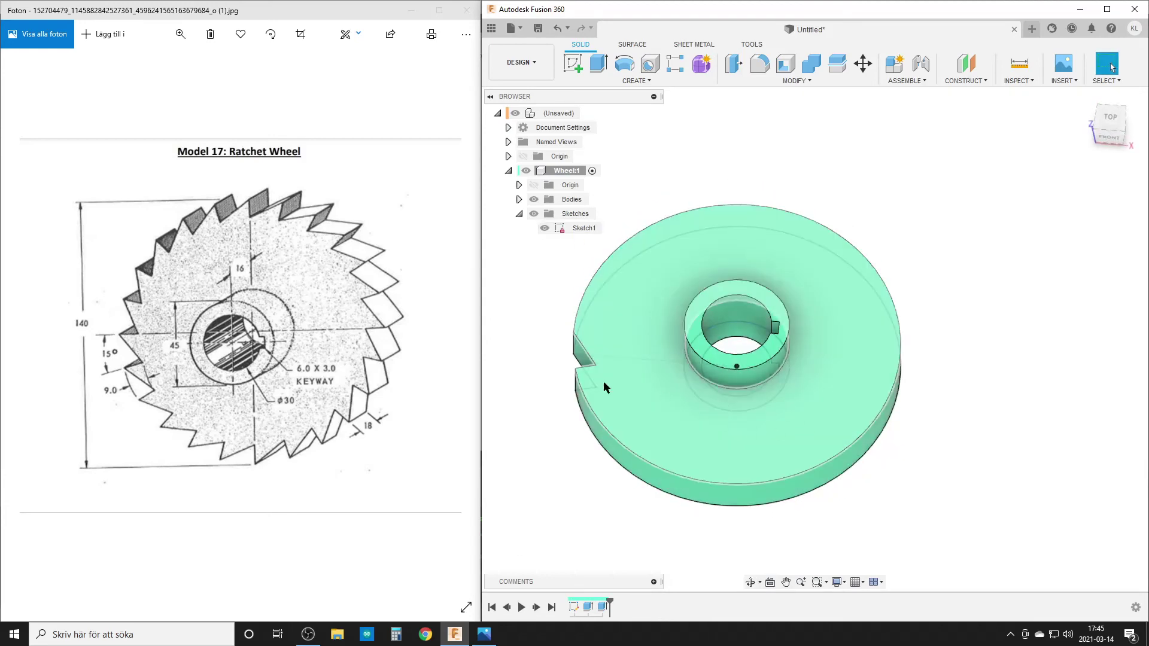
mouse_move(571, 377)
middle_mouse_down("shift")
mouse_move(770, 333)
mouse_move(795, 410)
mouse_move(554, 252)
mouse_move(853, 405)
mouse_move(782, 336)
mouse_move(786, 236)
mouse_move(969, 423)
mouse_move(959, 377)
mouse_move(947, 456)
mouse_move(981, 449)
mouse_move(825, 431)
mouse_move(889, 427)
mouse_move(849, 480)
middle_mouse_up("shift")
left_click(544, 228)
middle_click_drag(787, 449, 818, 443, "shift")
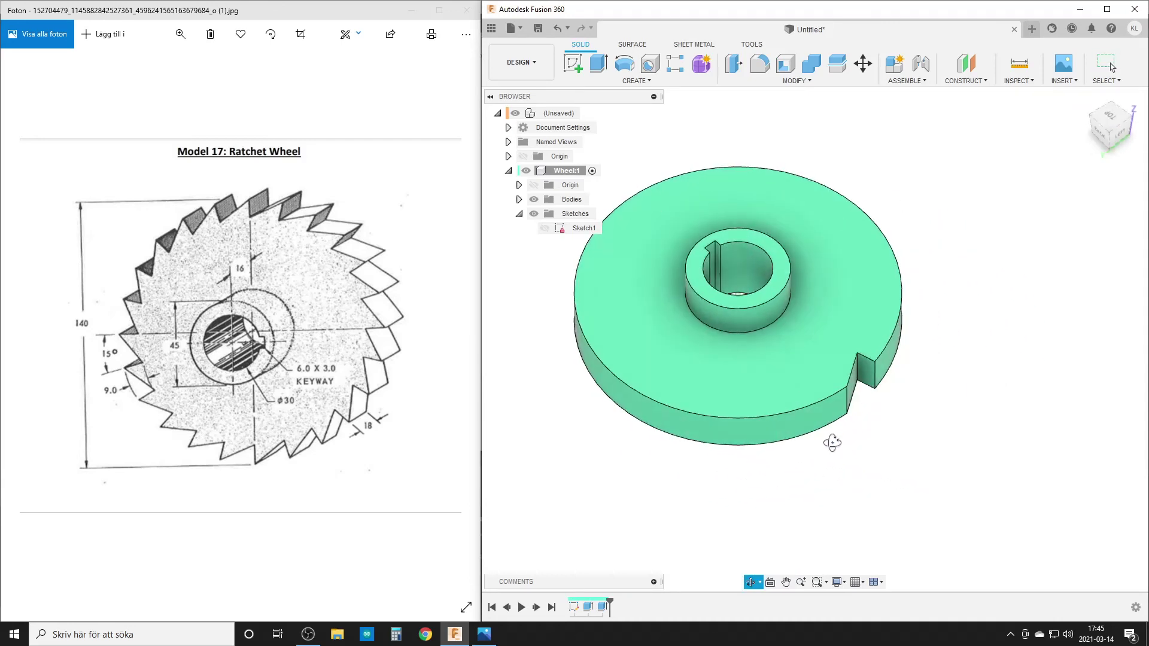
mouse_move(817, 443)
left_mouse_down()
mouse_move(795, 440)
mouse_move(810, 441)
left_mouse_up()
key("Escape")
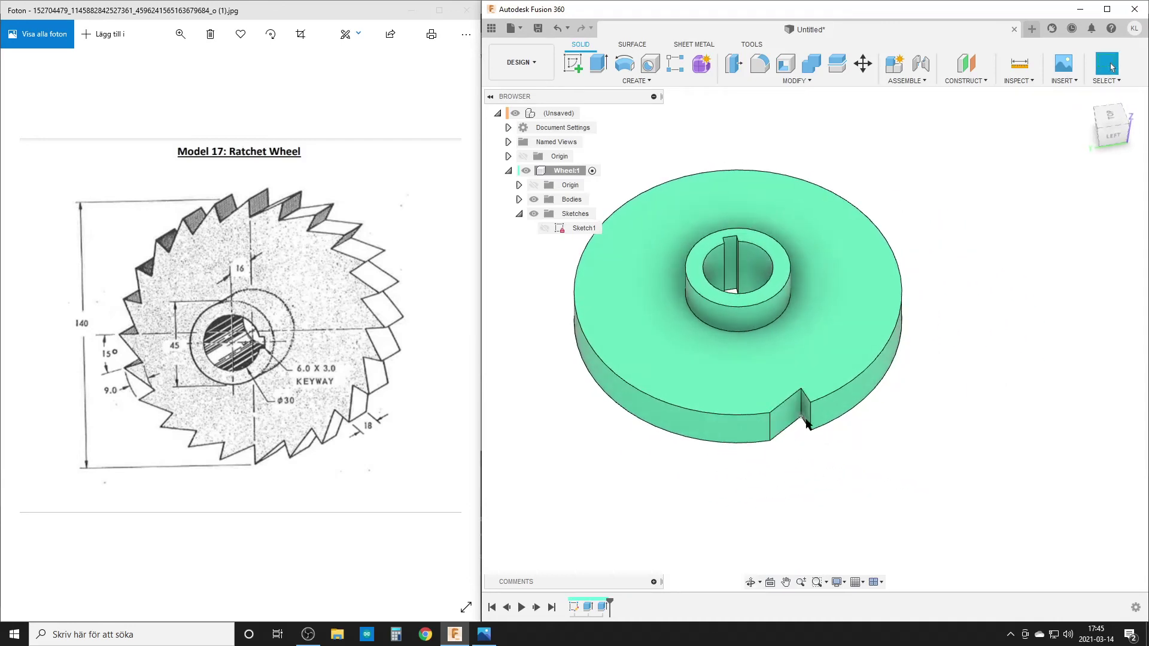
left_click(642, 82)
- Start a Faces-type Circular Pattern and select both side faces of the notch
type("s")
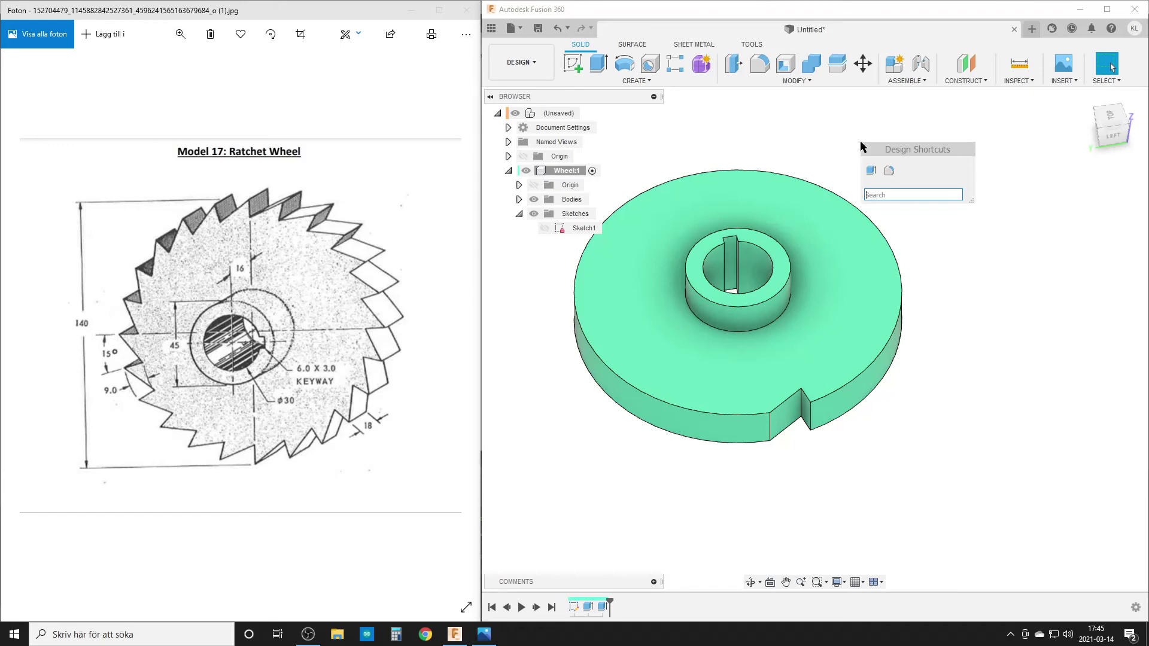
type("circ")
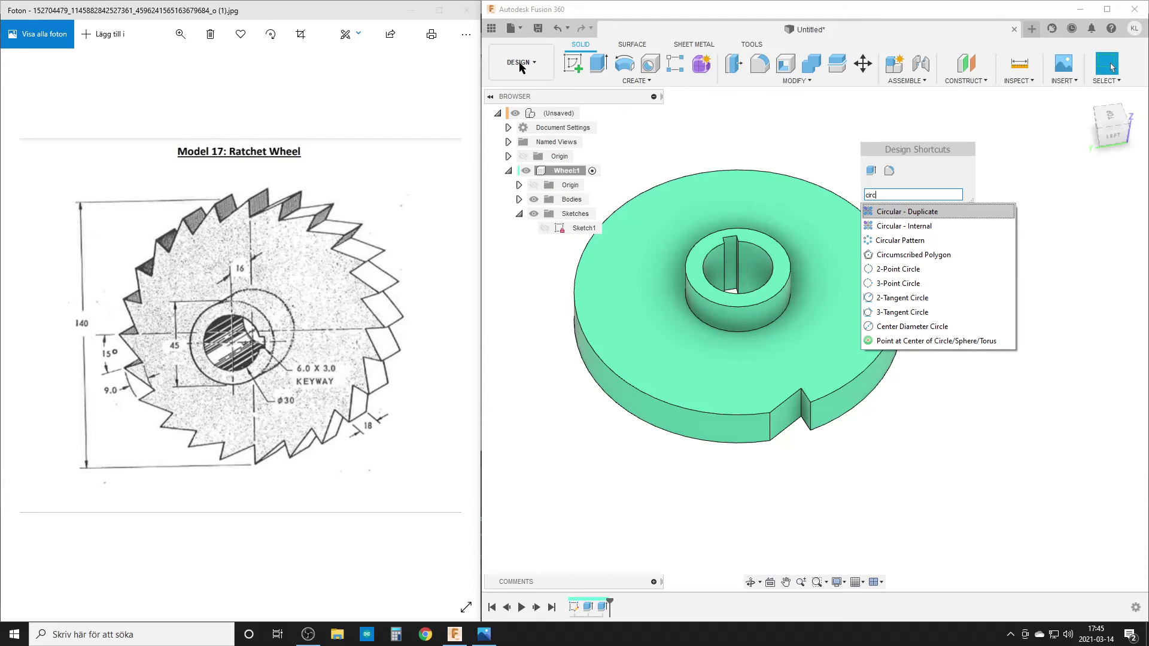
left_click(934, 241)
left_click(1094, 187)
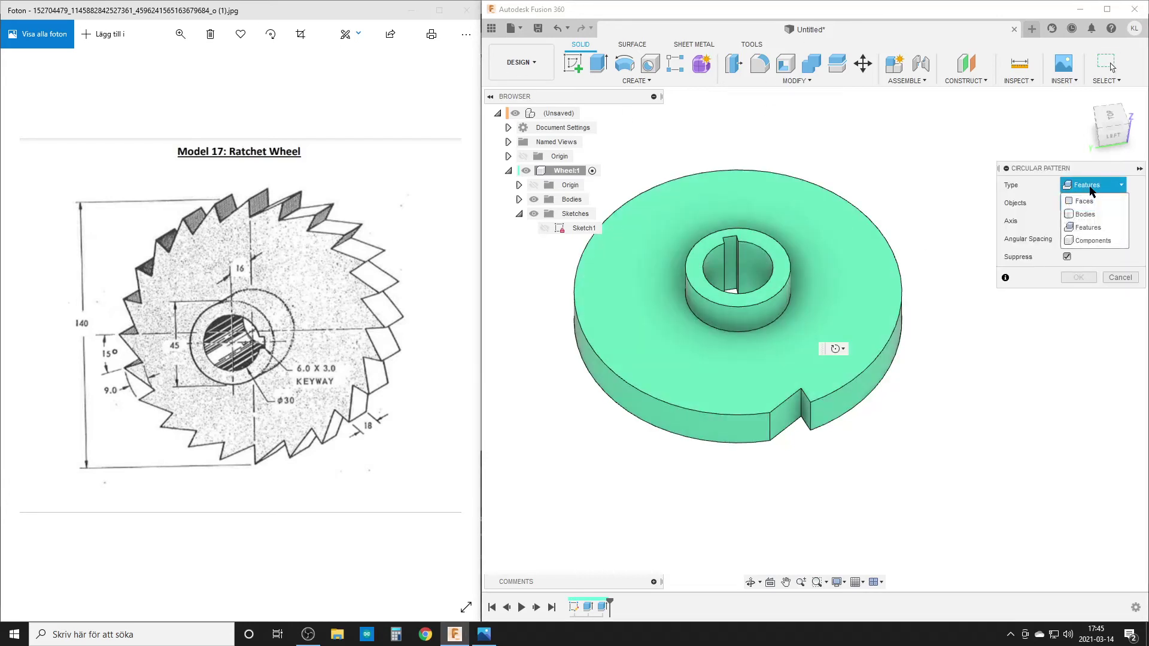
left_click(1086, 201)
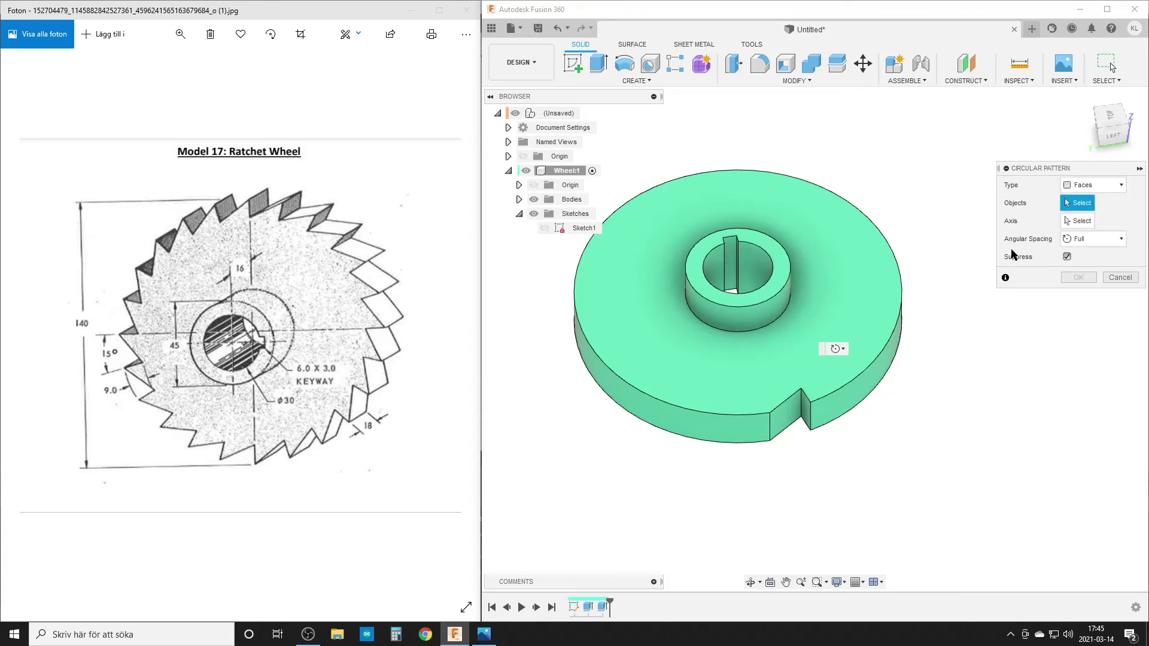
left_click(798, 418)
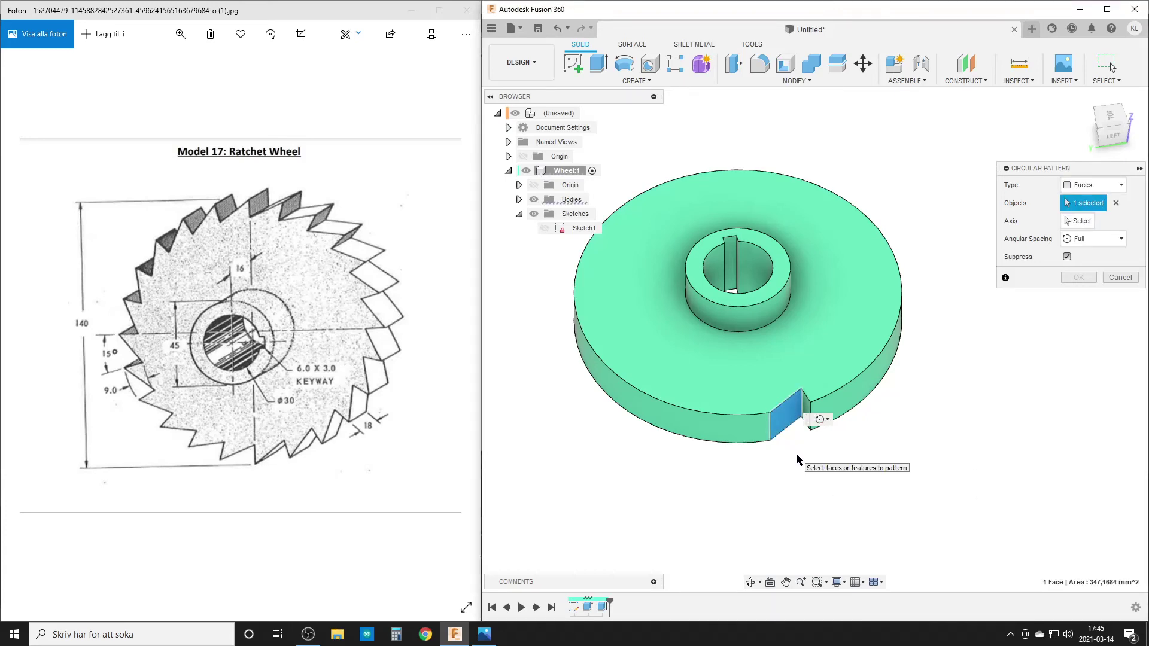
middle_click_drag(796, 454, 871, 352, "shift")
left_click(871, 351)
left_click(1079, 221)
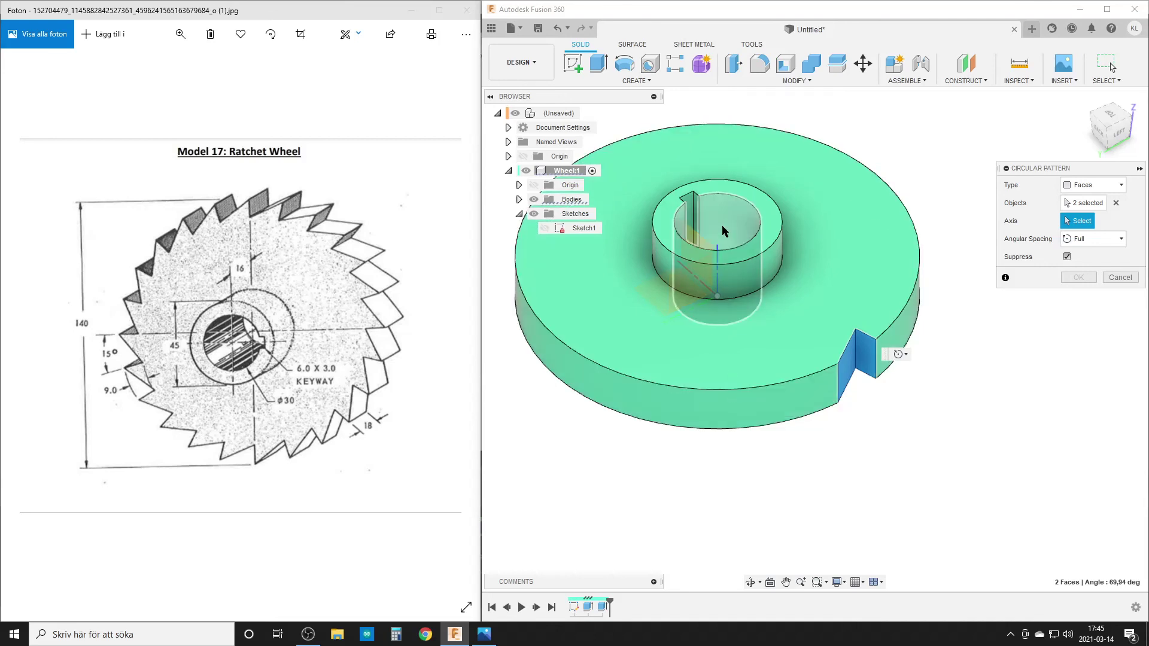
- Pattern the notch faces 360/15 times around the bore's central axis and recentre the toothed wheel
left_click(662, 407)
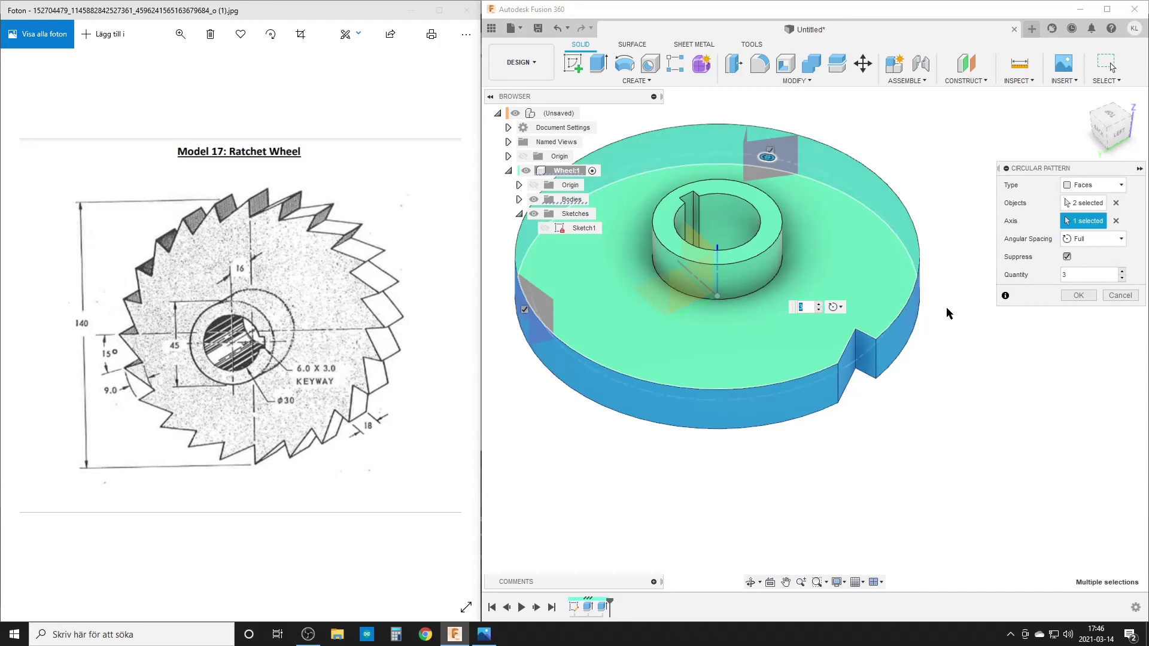
left_click_drag(1082, 274, 1031, 275)
type("360/15")
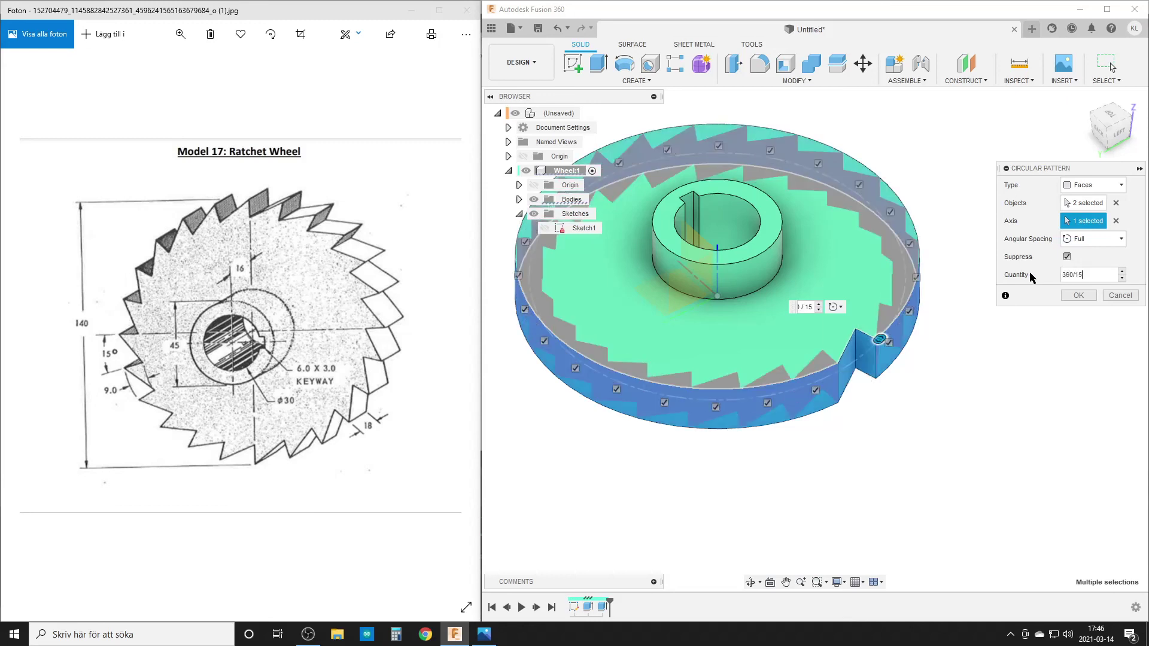
key("Return")
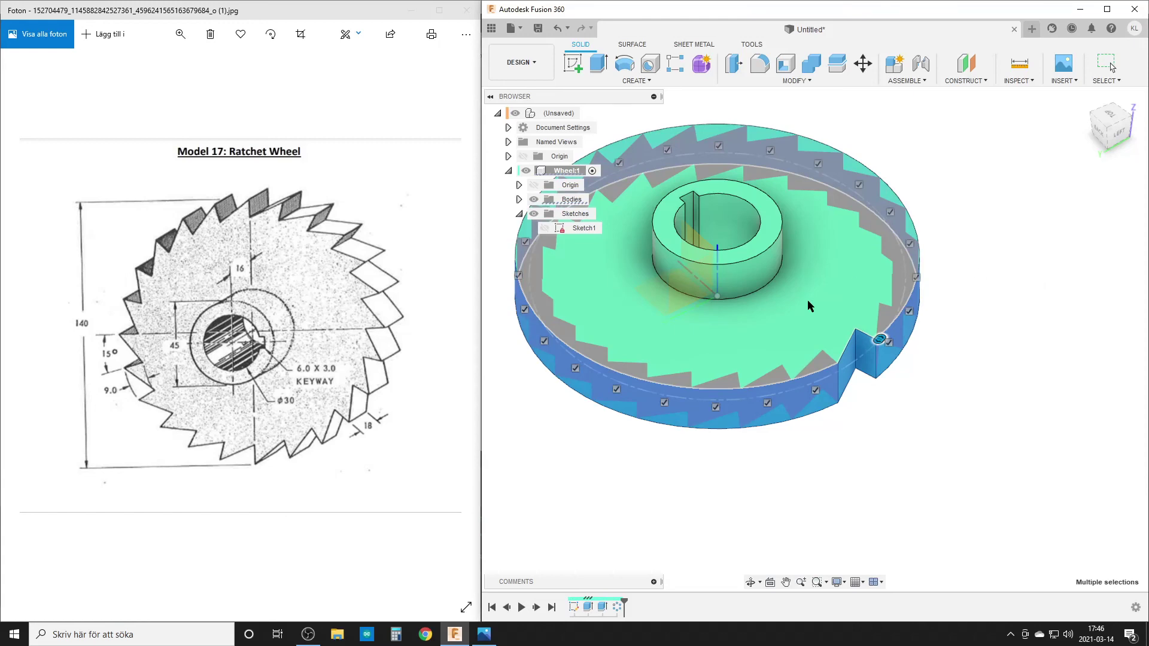
scroll(802, 281, "down", 2)
middle_click_drag(806, 286, 760, 385)
key("Escape")
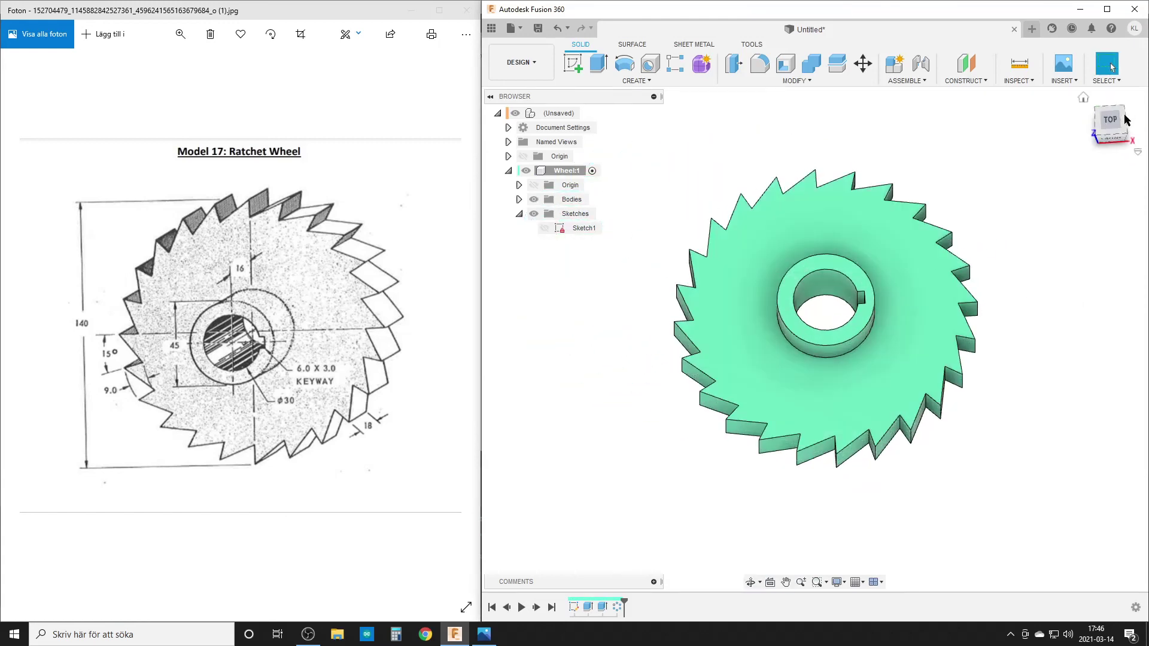
- Inspect the toothed wheel from top and low oblique views, then expand Bodies to reveal Body1
left_click(1123, 124)
scroll(901, 341, "up", 3)
middle_click_drag(900, 342, 889, 371)
scroll(892, 374, "down", 3)
middle_click_drag(1030, 396, 1011, 392)
left_click_drag(1011, 392, 1008, 390)
key("Escape")
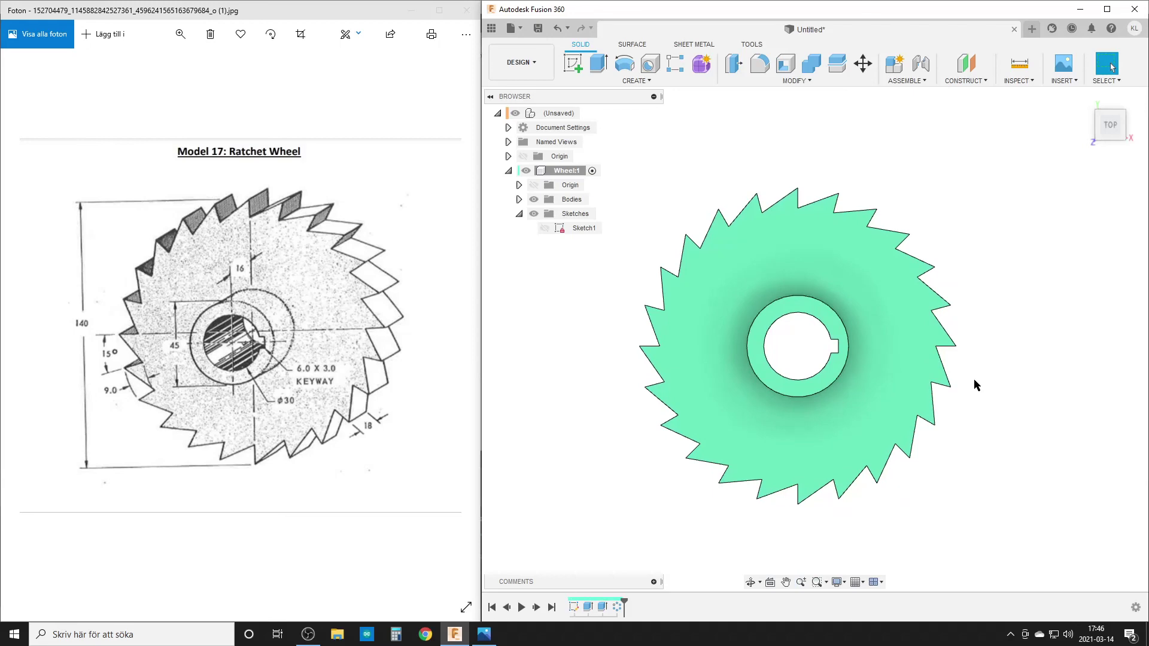
middle_click_drag(974, 380, 820, 363, "shift")
key("Escape")
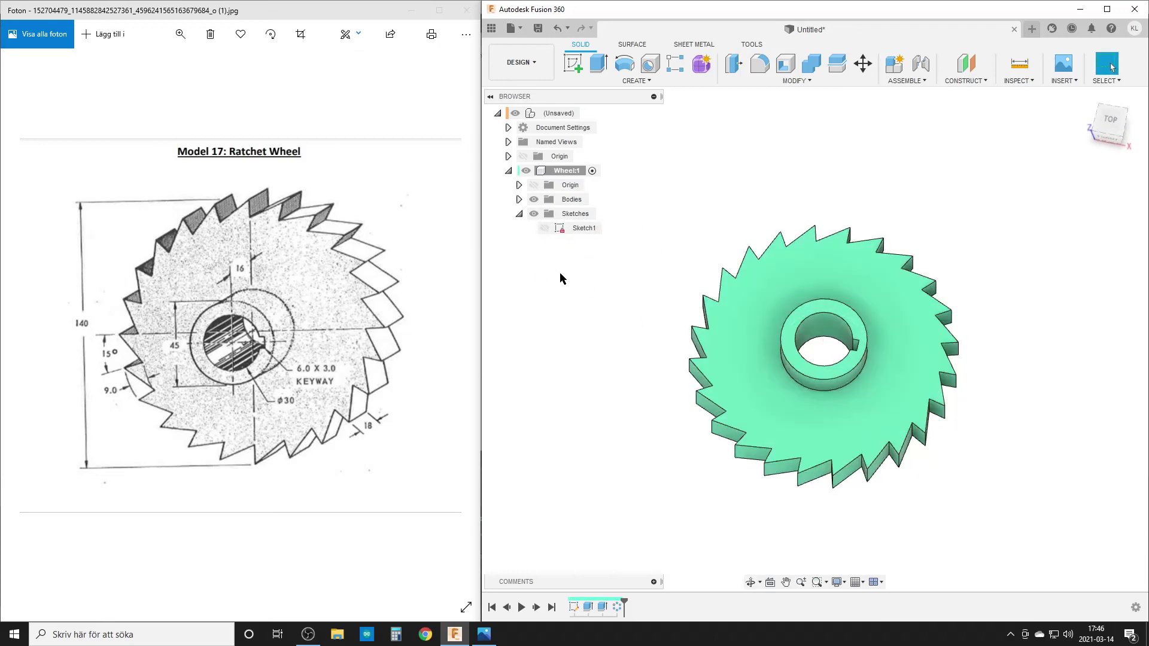
left_click(519, 199)
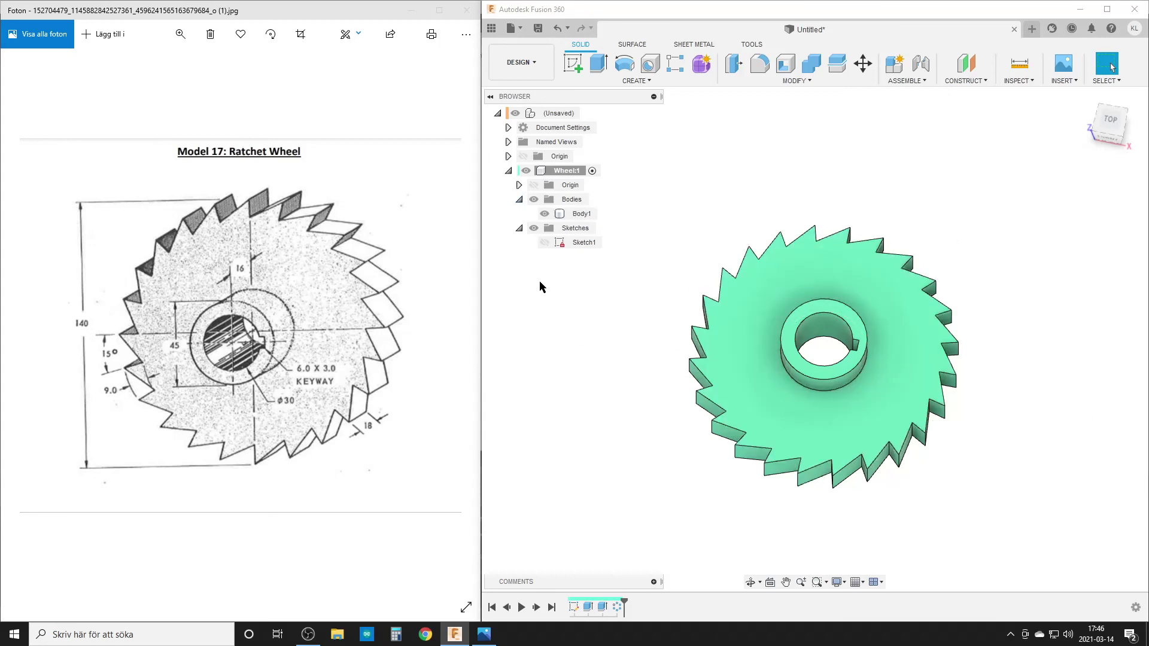
- Show Sketch1, hide Body1, and reopen Sketch1 for editing from the timeline
left_click(541, 242)
left_click(544, 214)
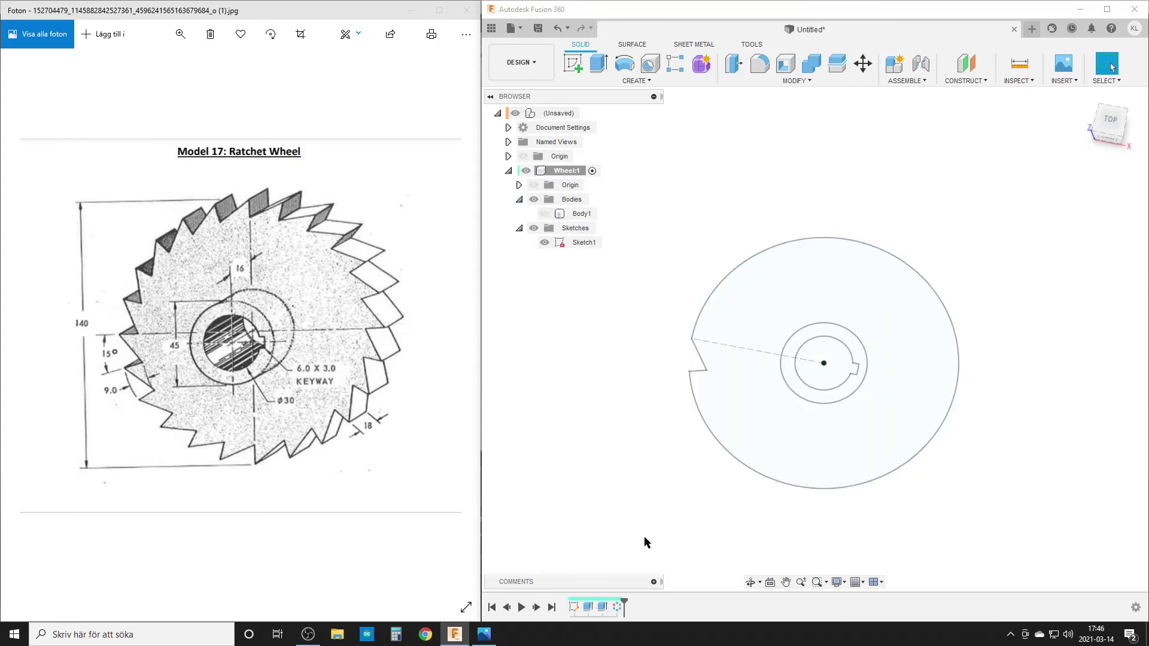
double_click(574, 607)
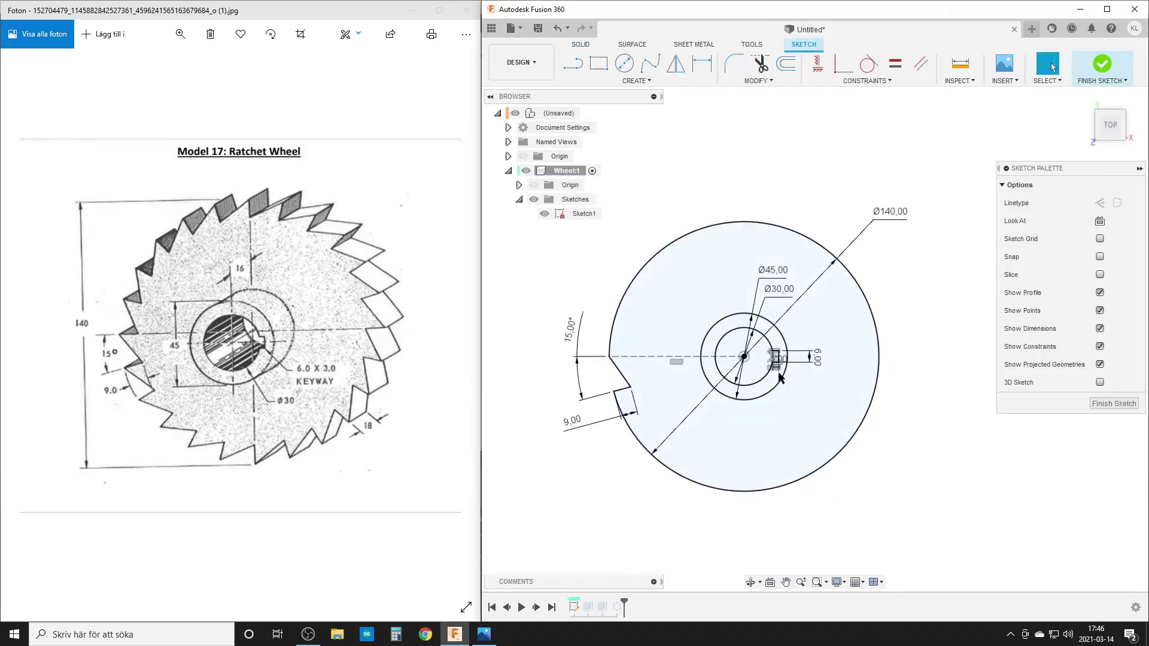
- Add a 3,00 keyway depth dimension below the keyway and move the 6,00 dimension above it
key("d")
left_click(776, 372)
left_click(802, 400)
key("Return")
left_click_drag(817, 358, 822, 331)
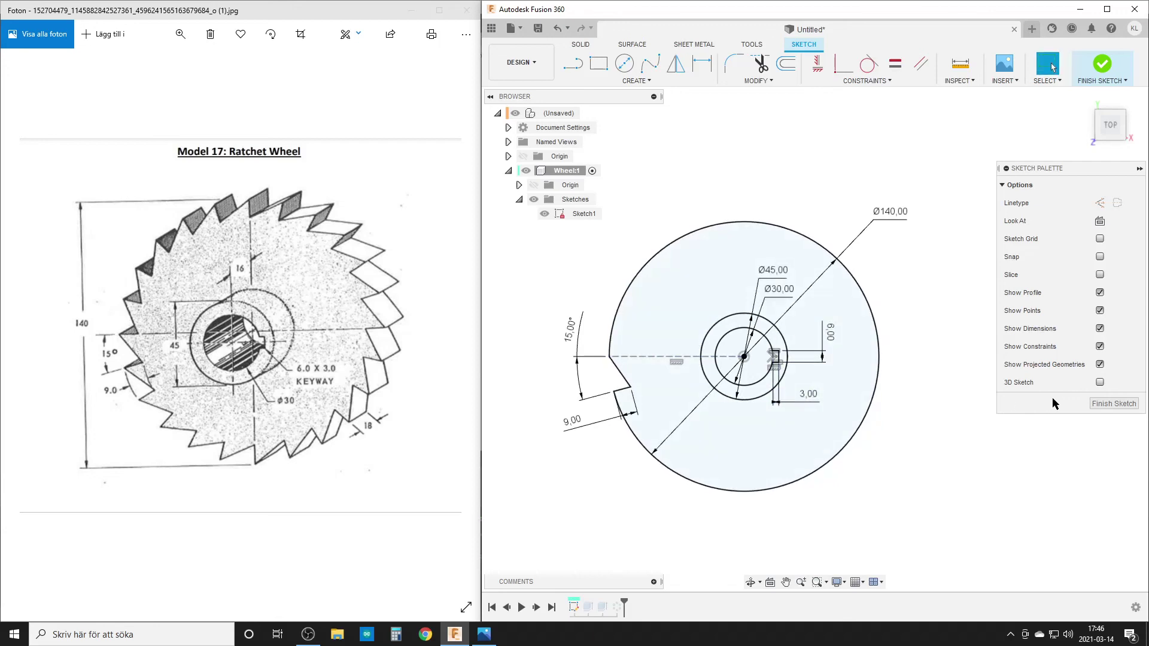